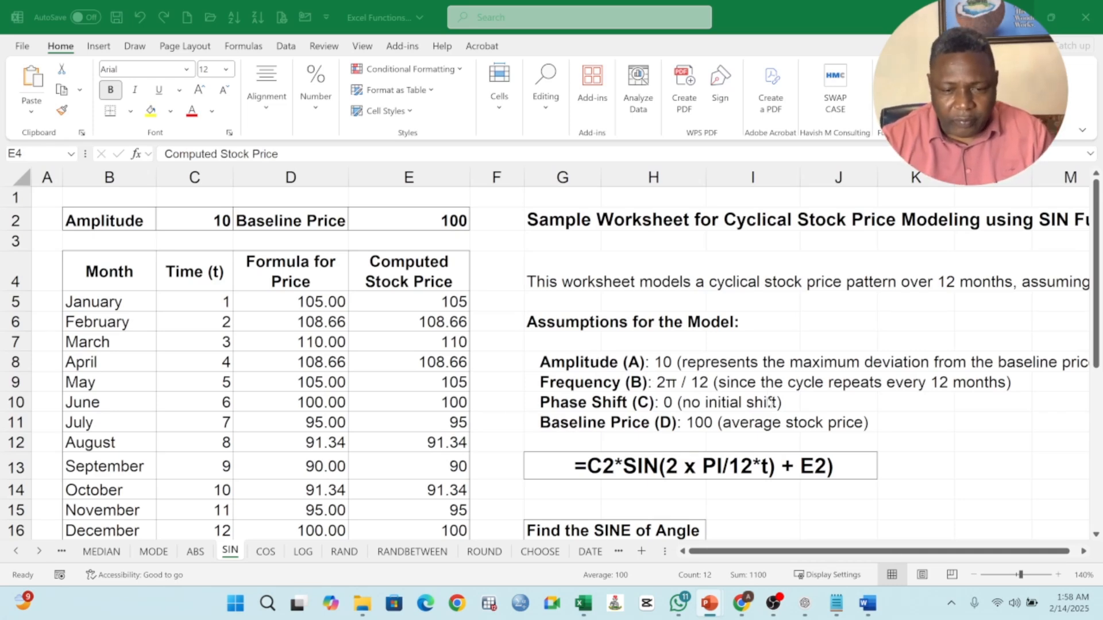
# Step: Clear the sine results beside the 30 and 60 degree angles in H17:H18
pyautogui.scroll(-2, 744, 463)
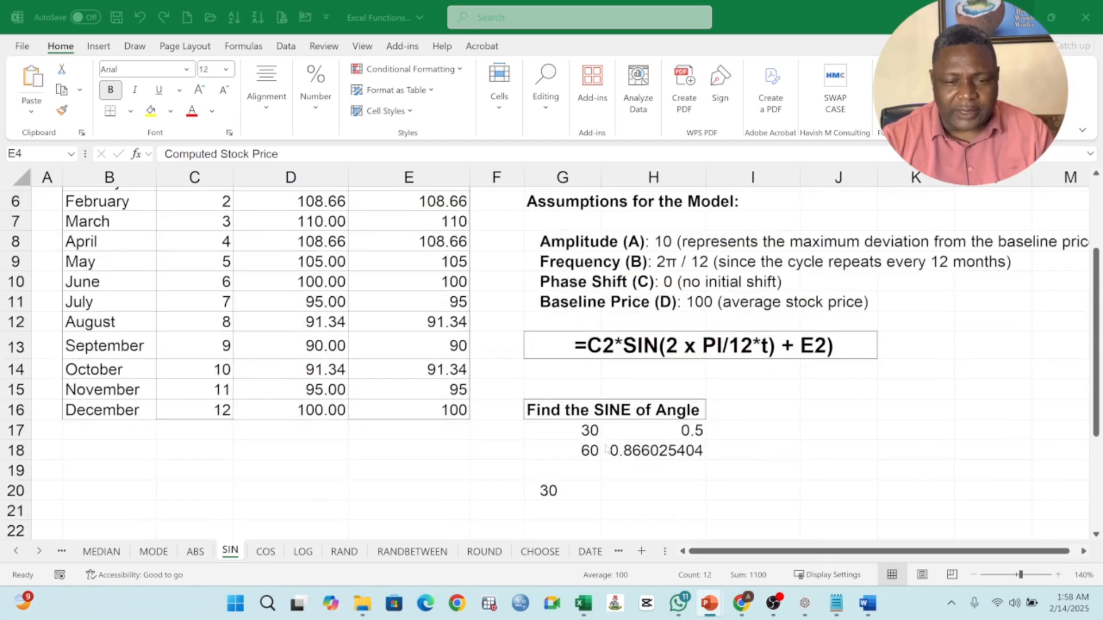
pyautogui.click(594, 435)
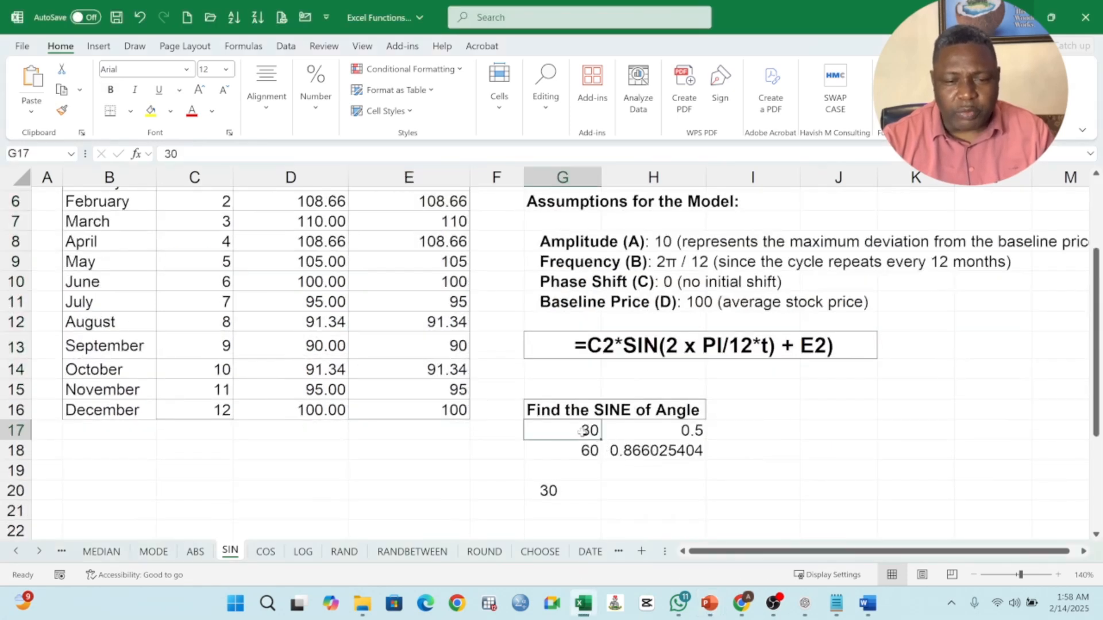
pyautogui.moveTo(625, 433); pyautogui.dragTo(674, 445)
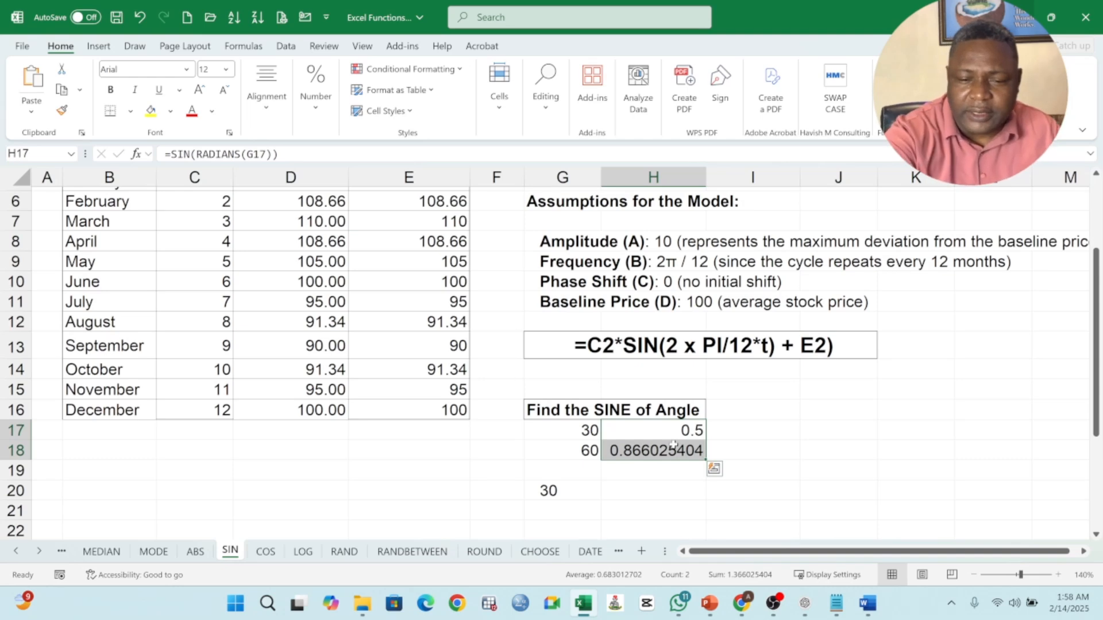
pyautogui.press('Delete')
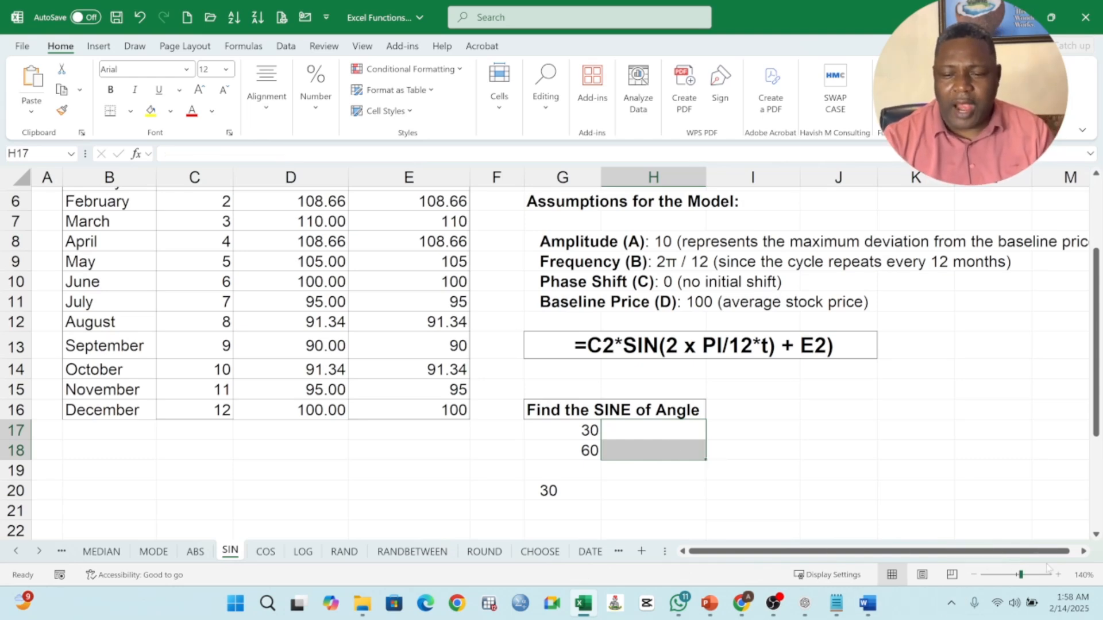
# Step: Delete the stray entry in cell G20 below the angle list
pyautogui.click(1058, 575)
pyautogui.click(1058, 575)
pyautogui.click(1058, 575)
pyautogui.click(1059, 575)
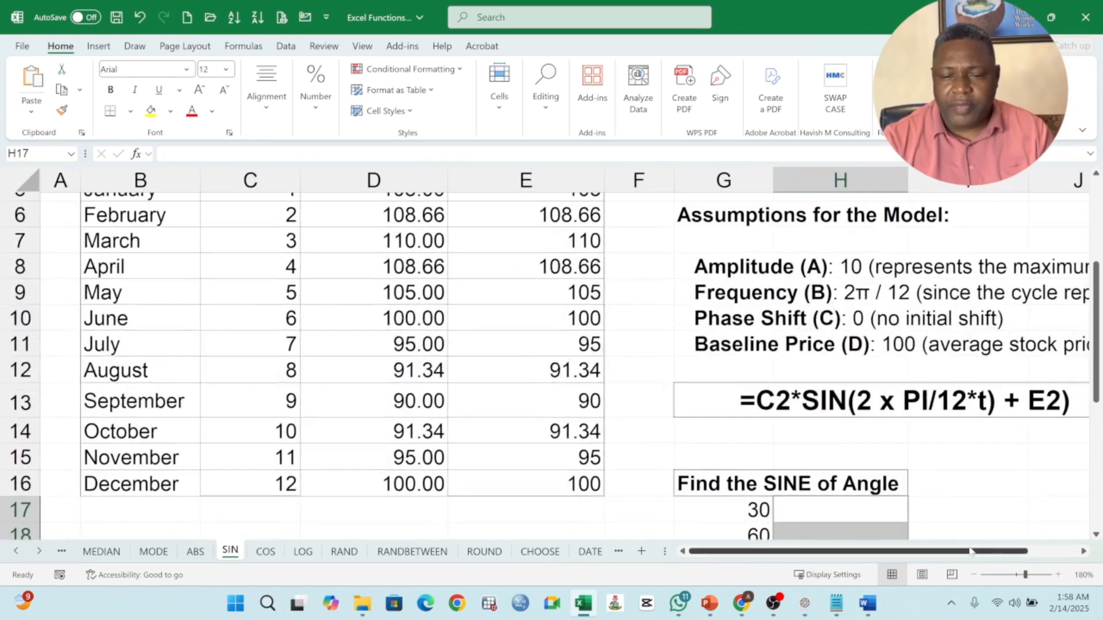
pyautogui.hscroll(2, 810, 410)
pyautogui.scroll(-2, 810, 410)
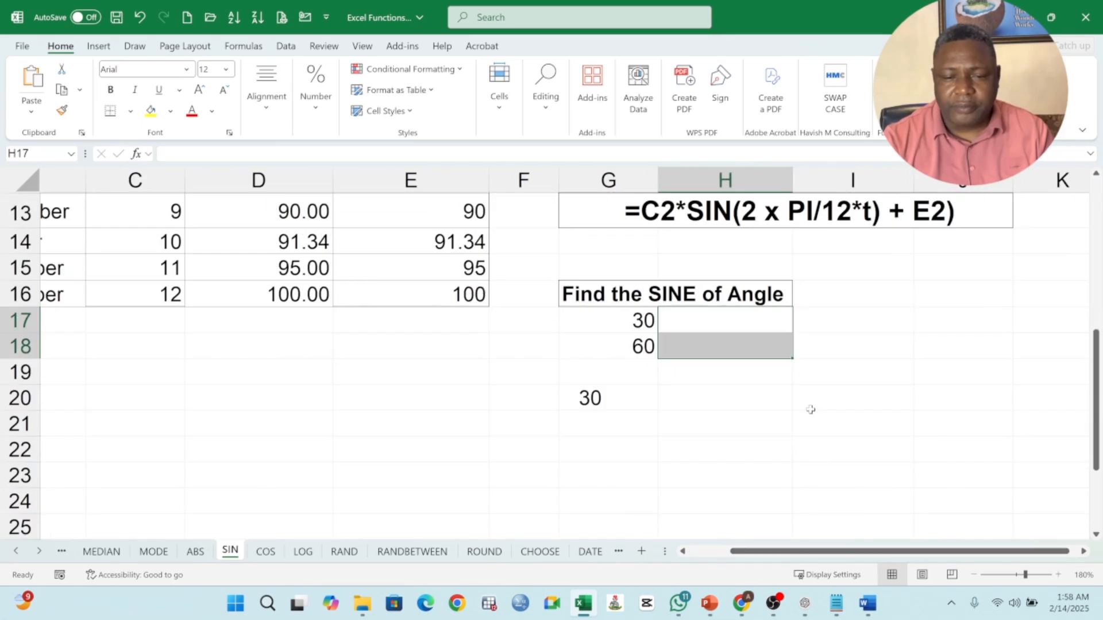
pyautogui.click(709, 329)
pyautogui.click(628, 395)
pyautogui.press('Delete')
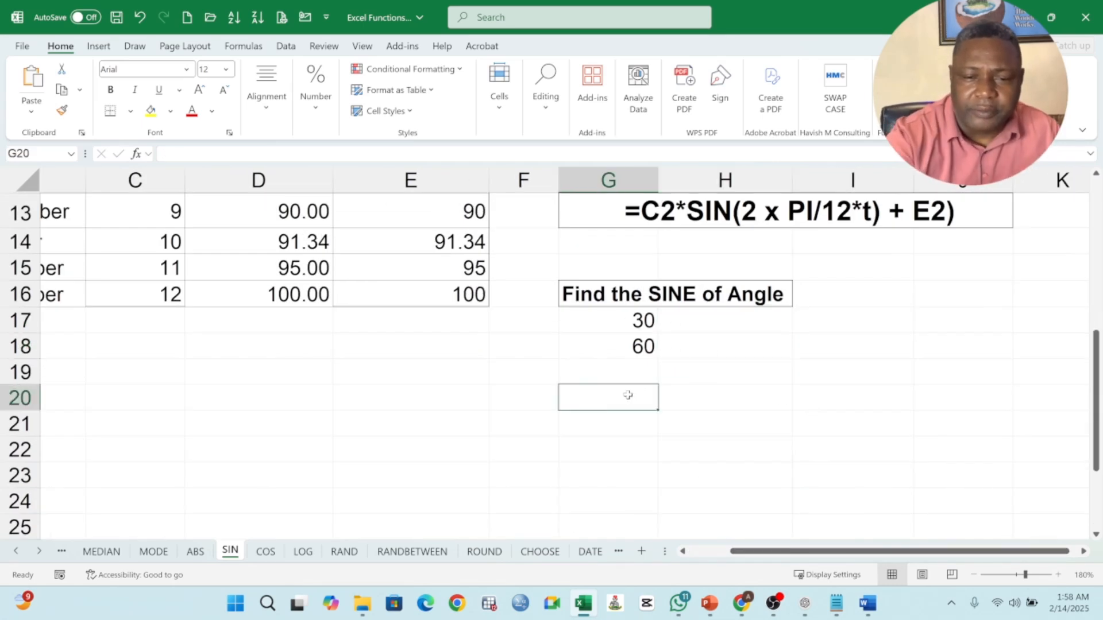
pyautogui.click(639, 313)
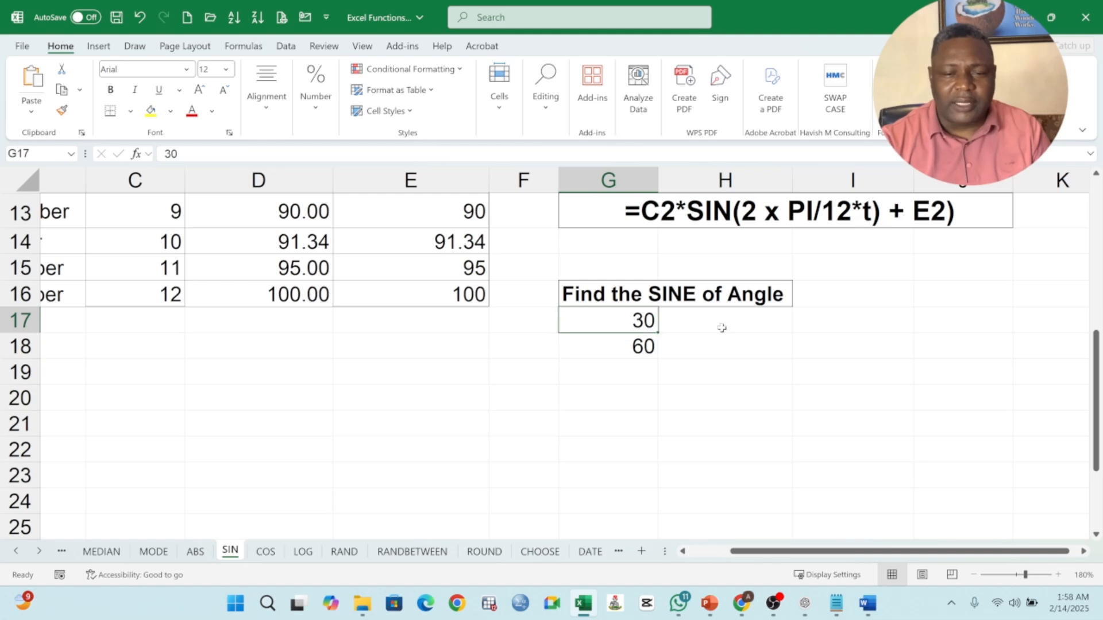
pyautogui.click(644, 339)
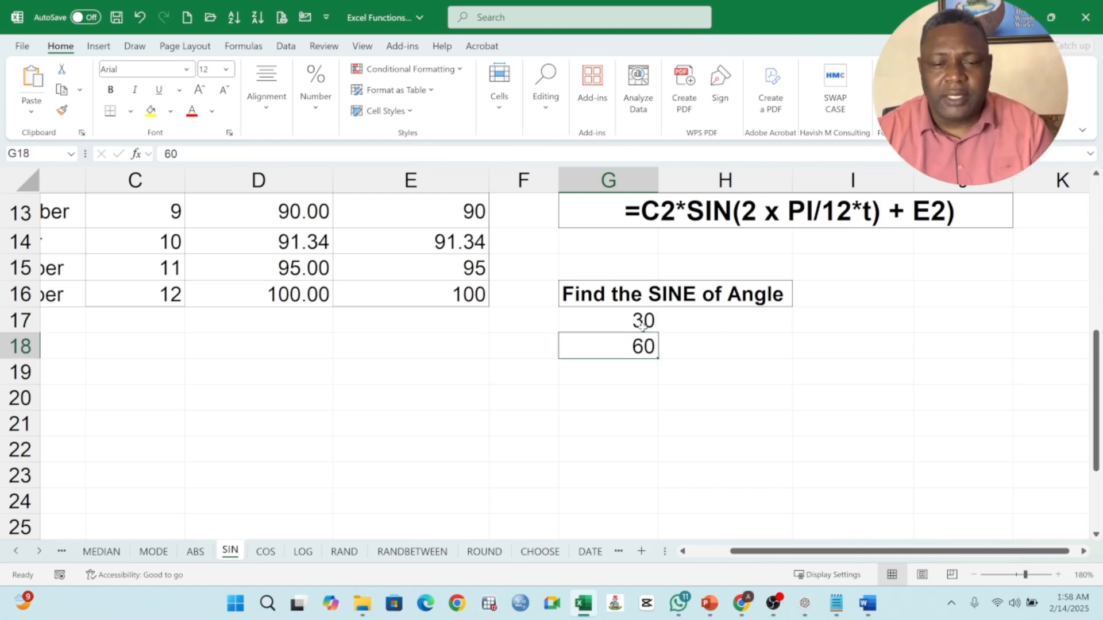
pyautogui.moveTo(638, 320); pyautogui.dragTo(640, 345)
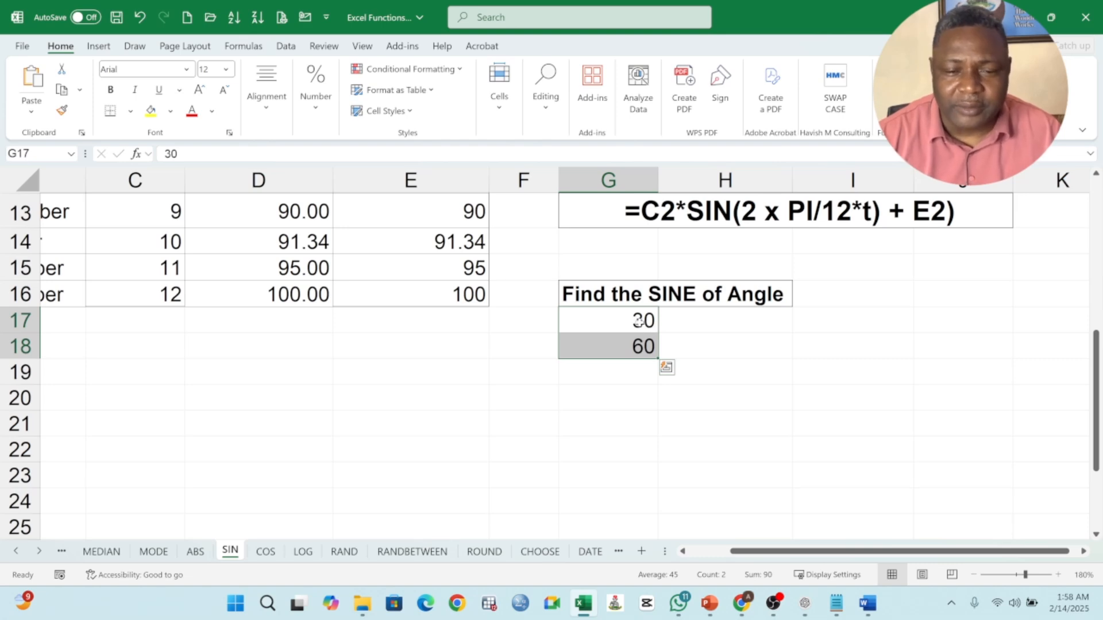
pyautogui.click(706, 322)
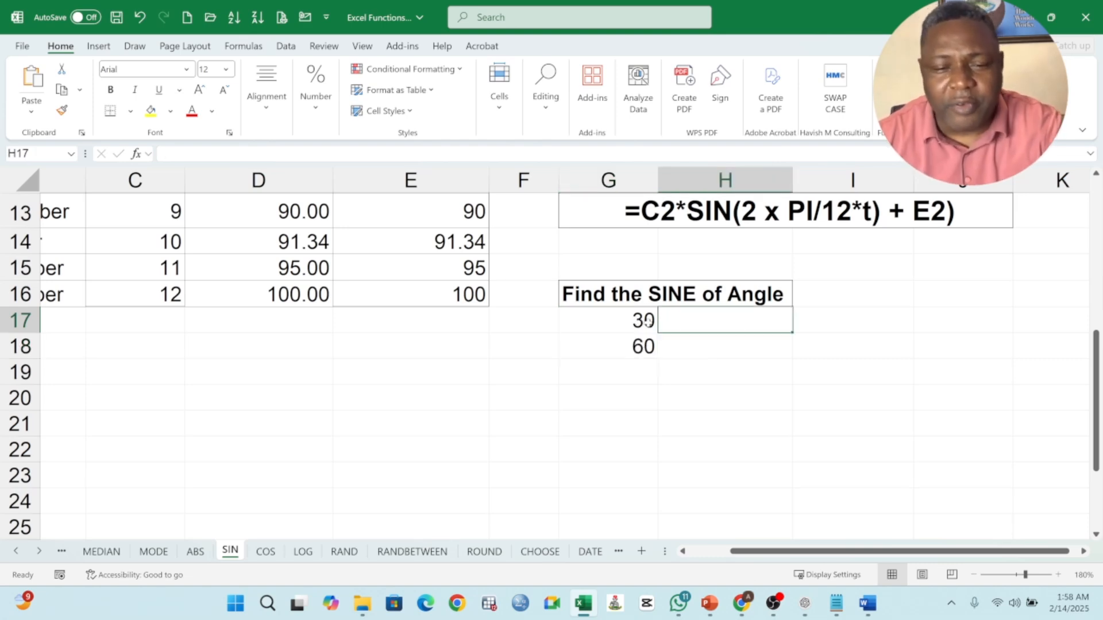
pyautogui.moveTo(644, 320); pyautogui.dragTo(643, 345)
pyautogui.click(712, 320)
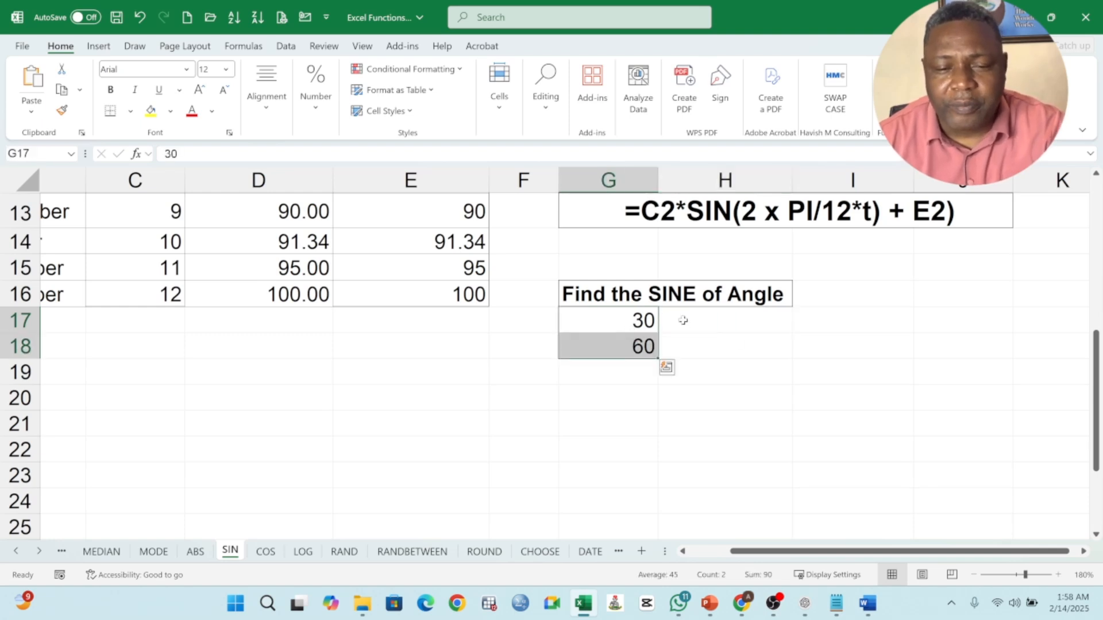
# Step: Enter the formula =RADIANS(G17) in cell H17 to convert the first angle from degrees to radians
pyautogui.click(701, 328)
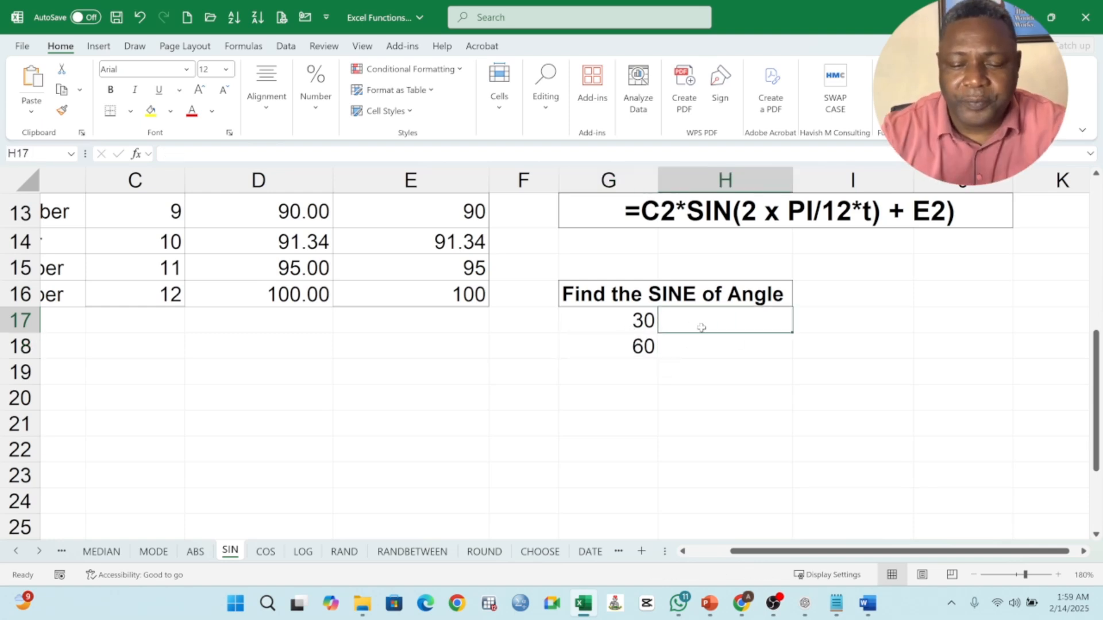
pyautogui.write('=')
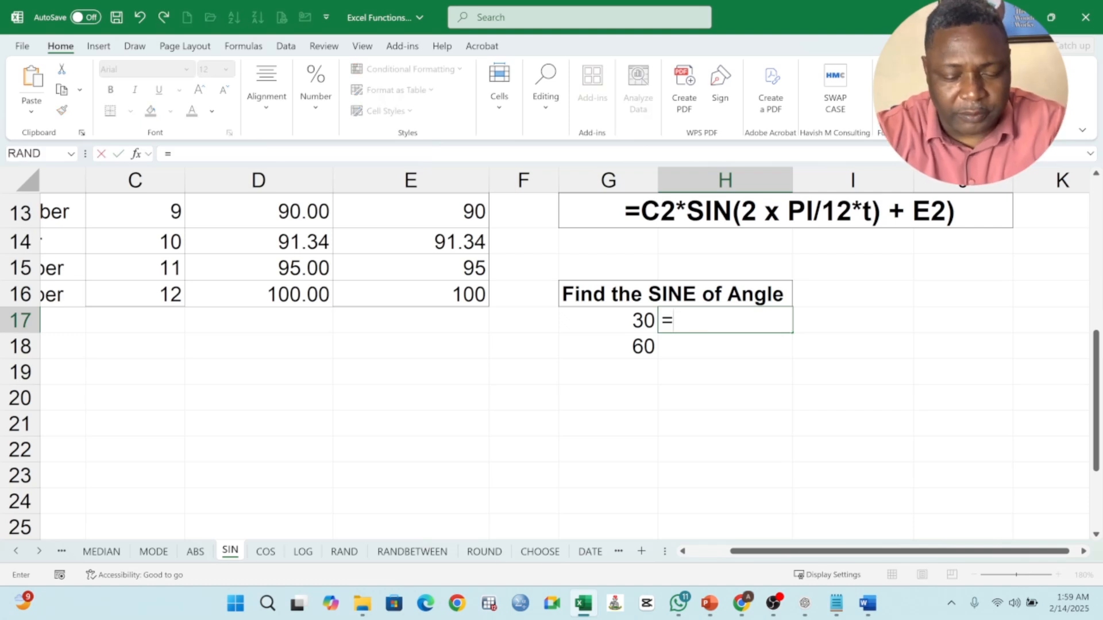
pyautogui.write('RADI')
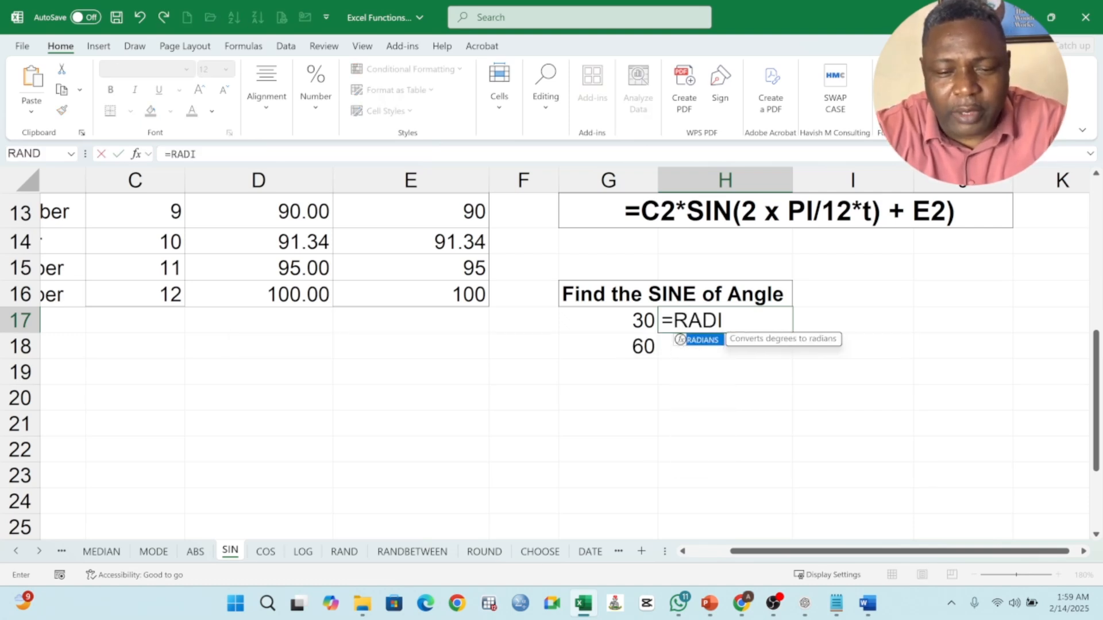
pyautogui.write('ANS(')
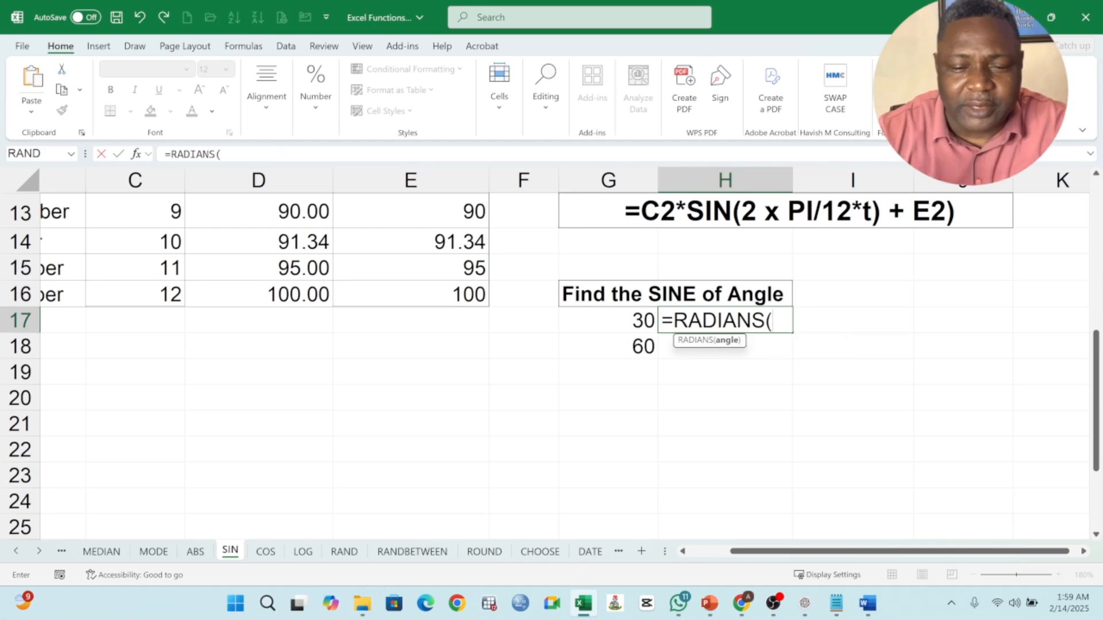
pyautogui.click(630, 324)
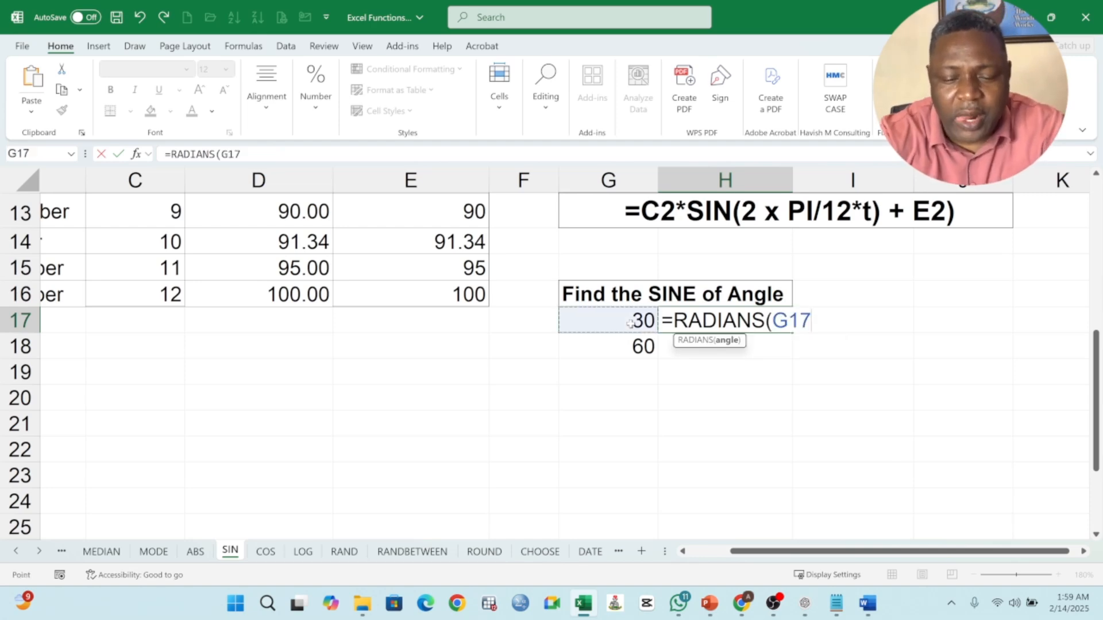
pyautogui.write(')')
pyautogui.press('Return')
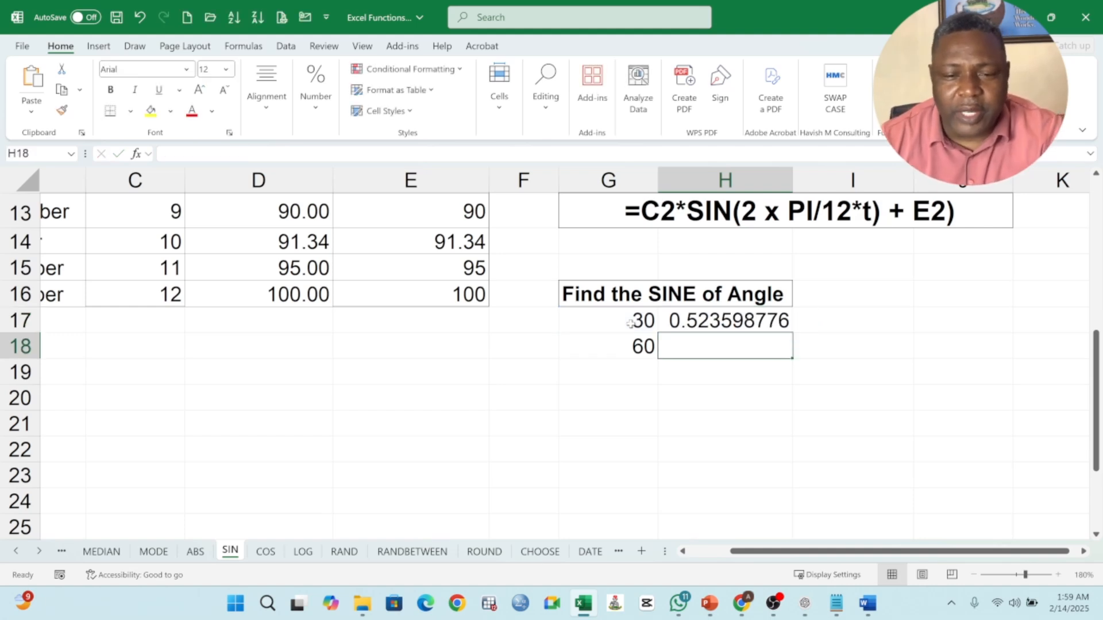
# Step: Enter the manual radian conversion =G17*3.14/180 in cell H21
pyautogui.click(727, 426)
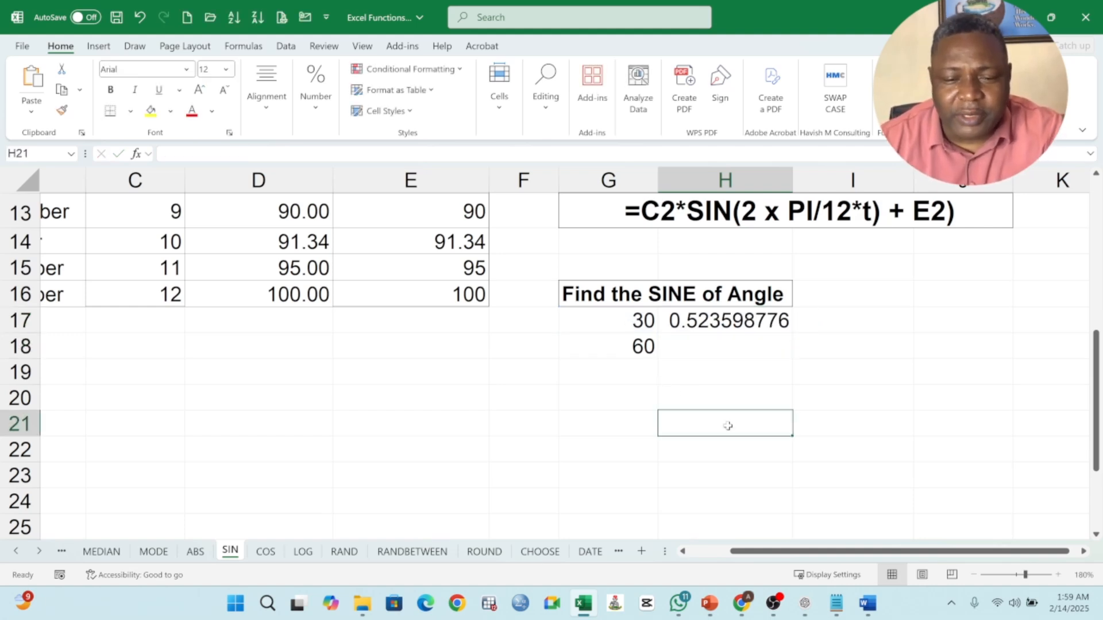
pyautogui.write('=')
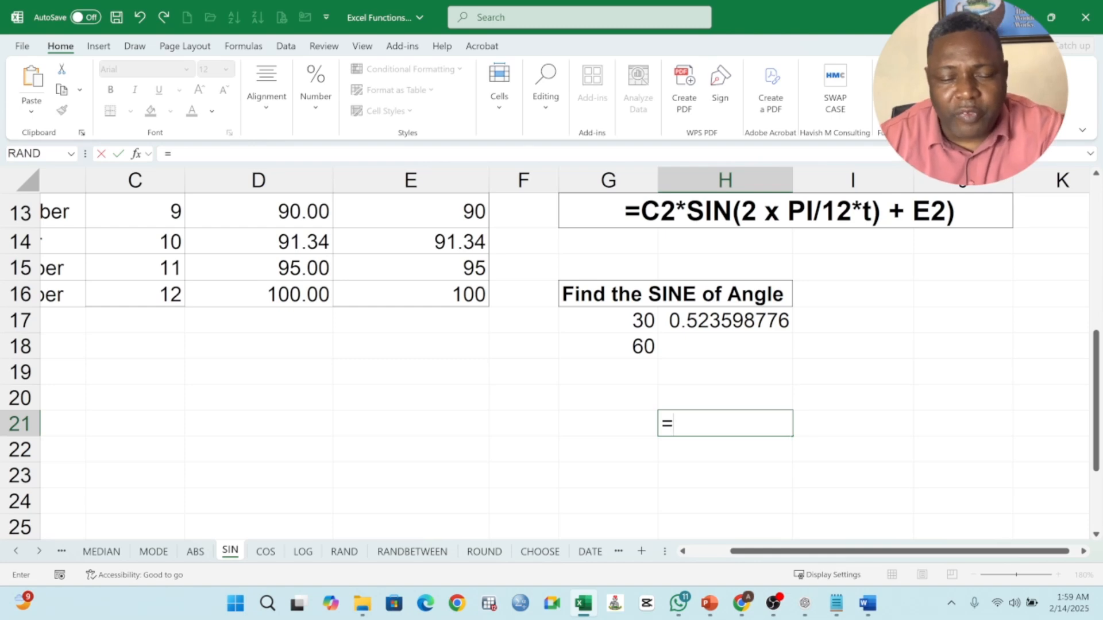
pyautogui.click(623, 321)
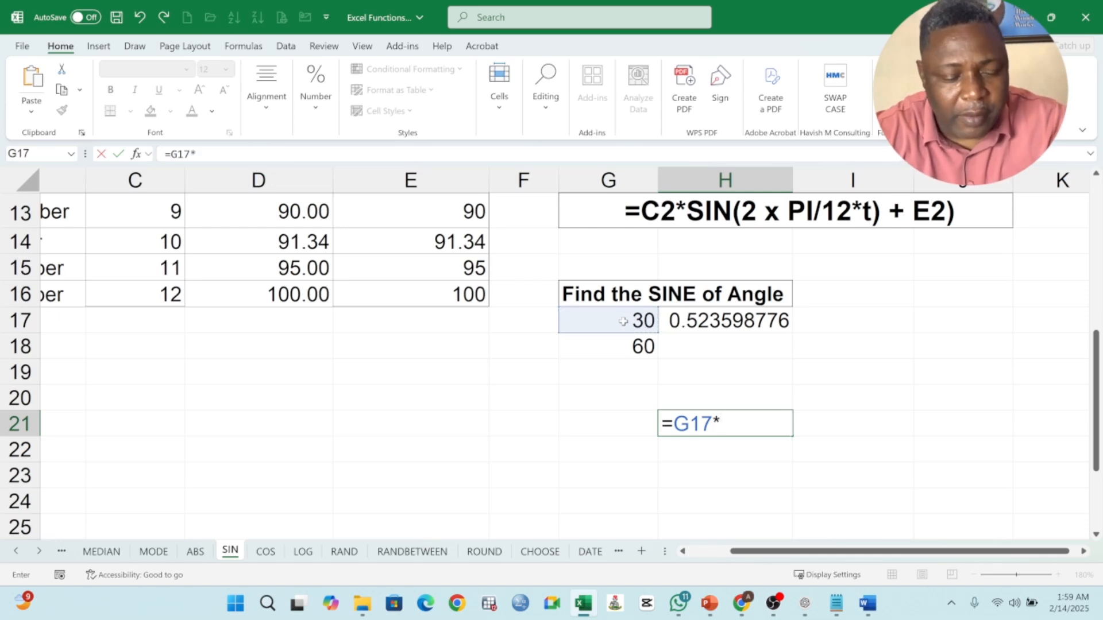
pyautogui.write('*3.14')
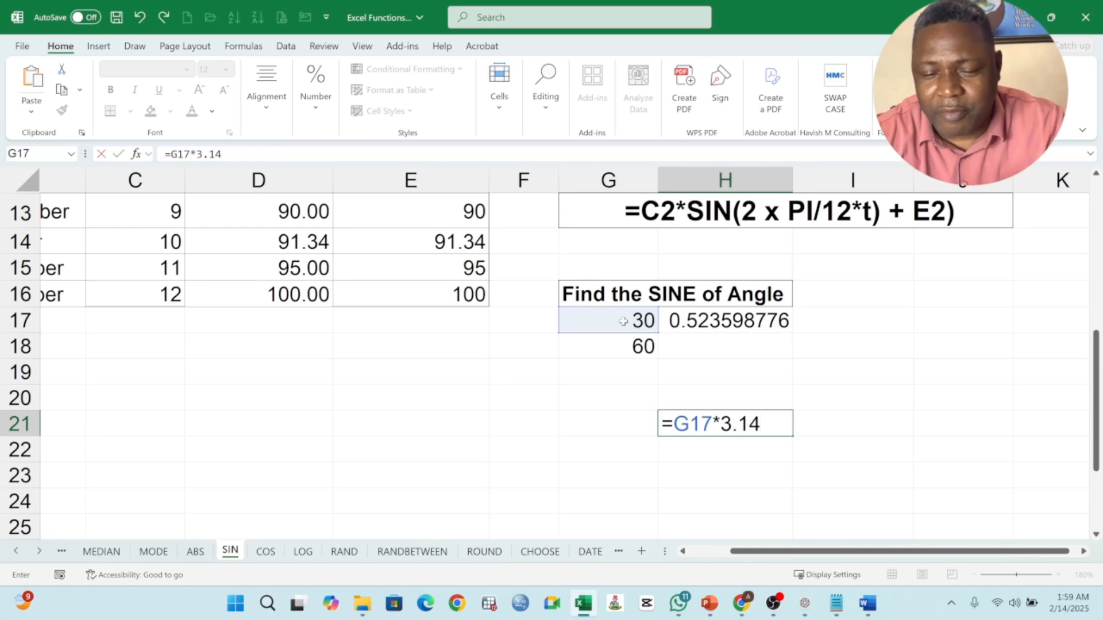
pyautogui.write('/180')
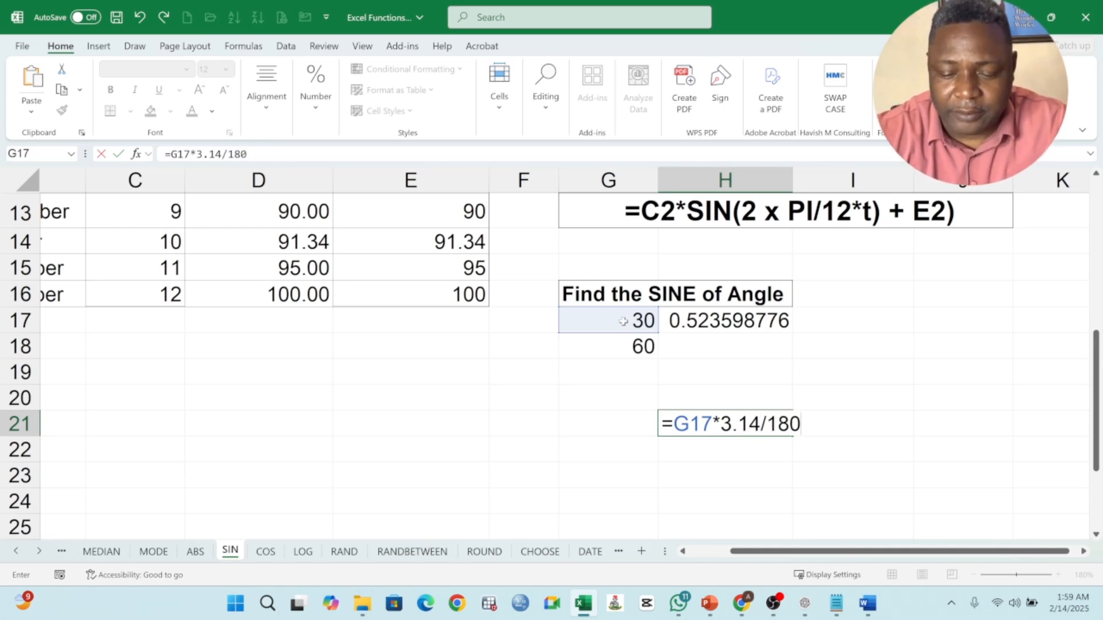
pyautogui.press('Return')
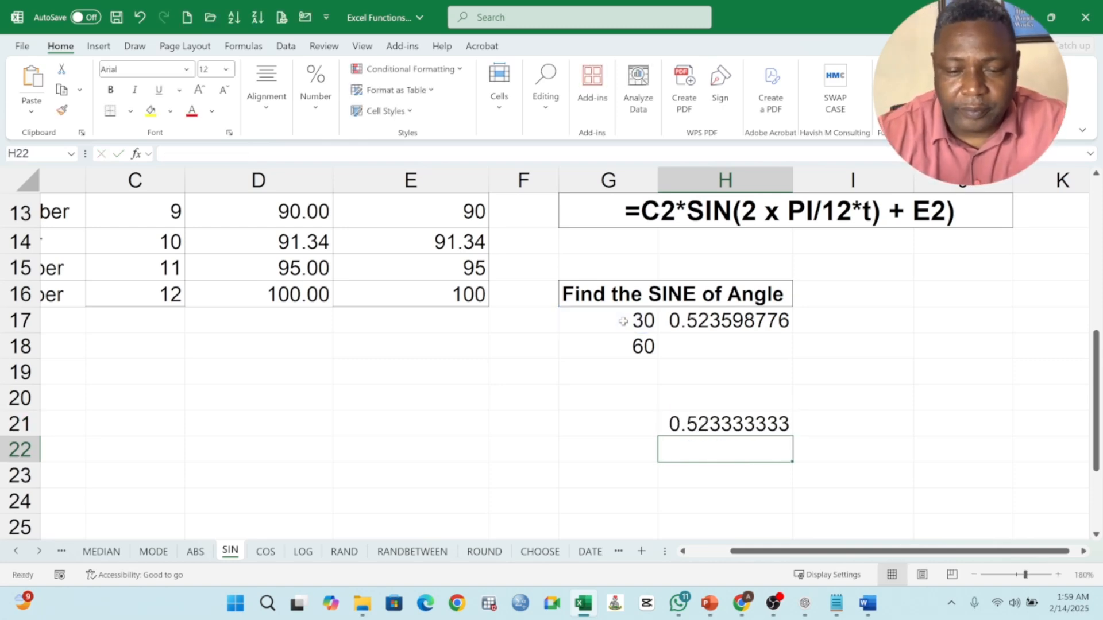
# Step: Compare the formulas in H21 and H17, and add parentheses in H21 so it reads =(G17*3.14)/180
pyautogui.click(756, 427)
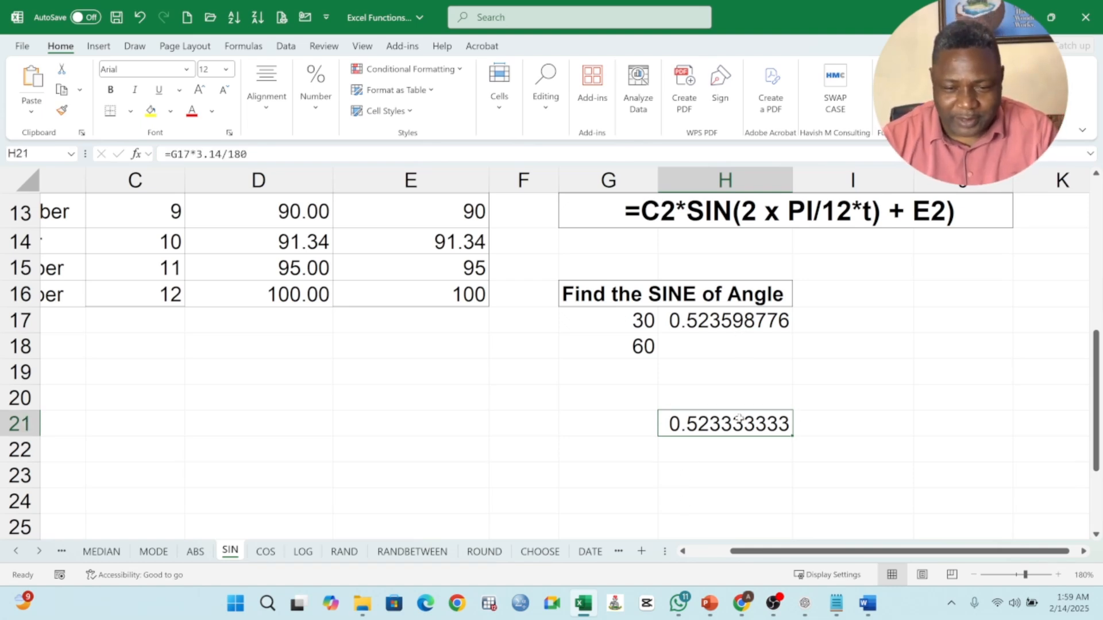
pyautogui.click(756, 326)
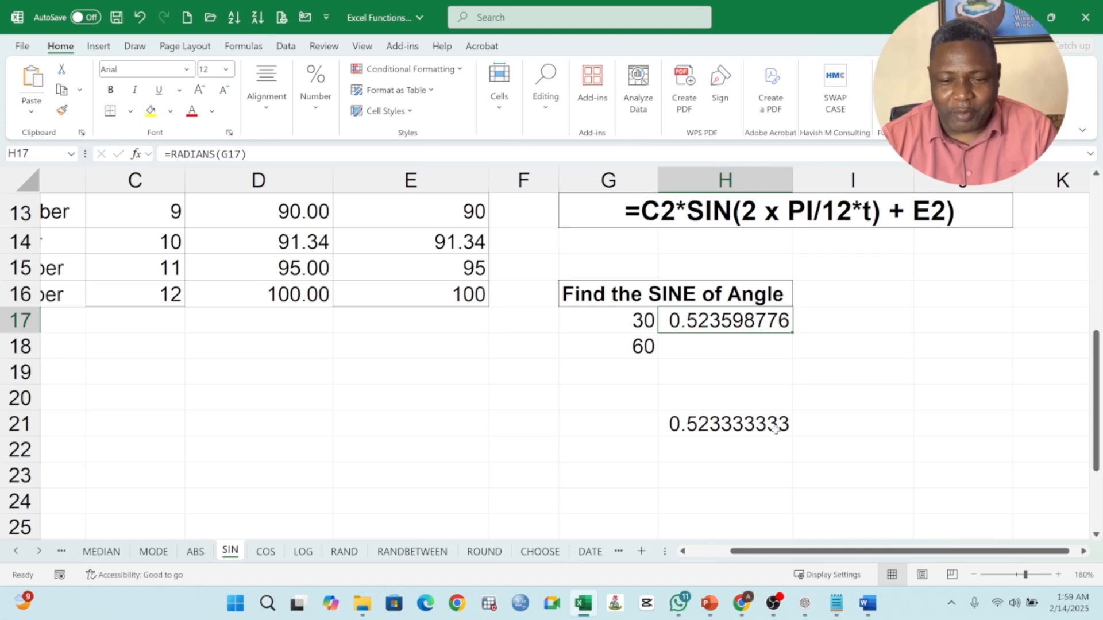
pyautogui.click(747, 428)
pyautogui.doubleClick(746, 428)
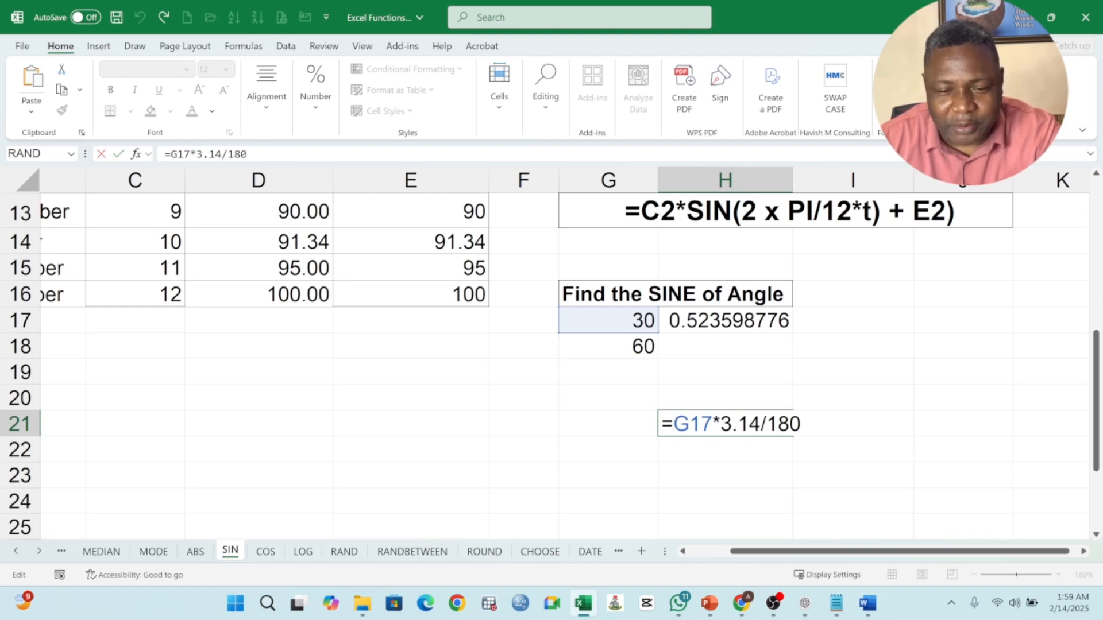
pyautogui.write('(')
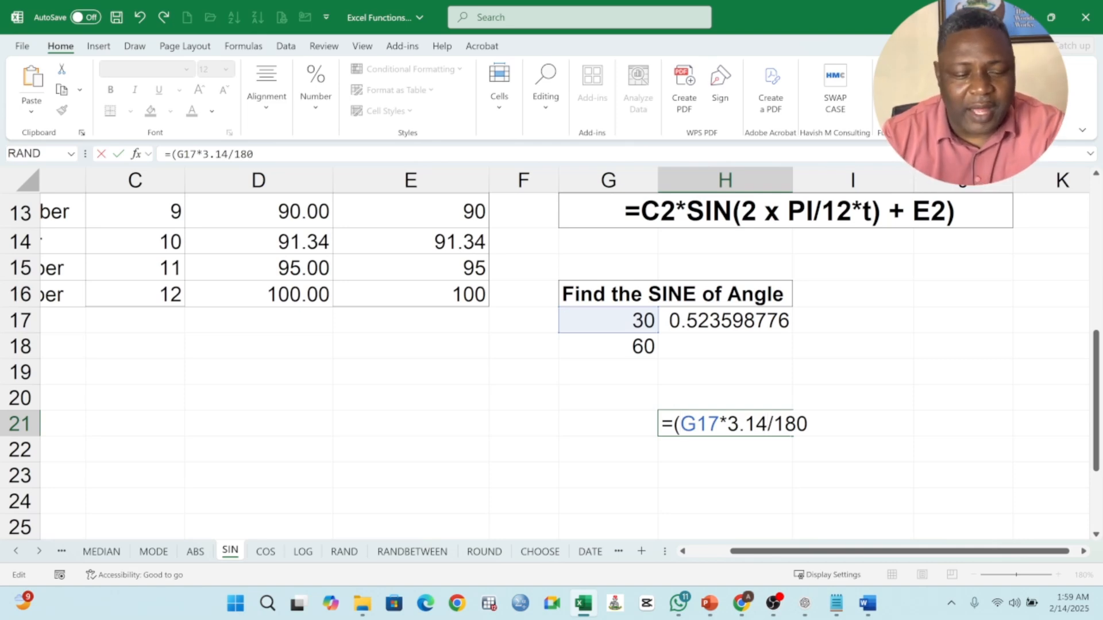
pyautogui.write(')')
pyautogui.press('Return')
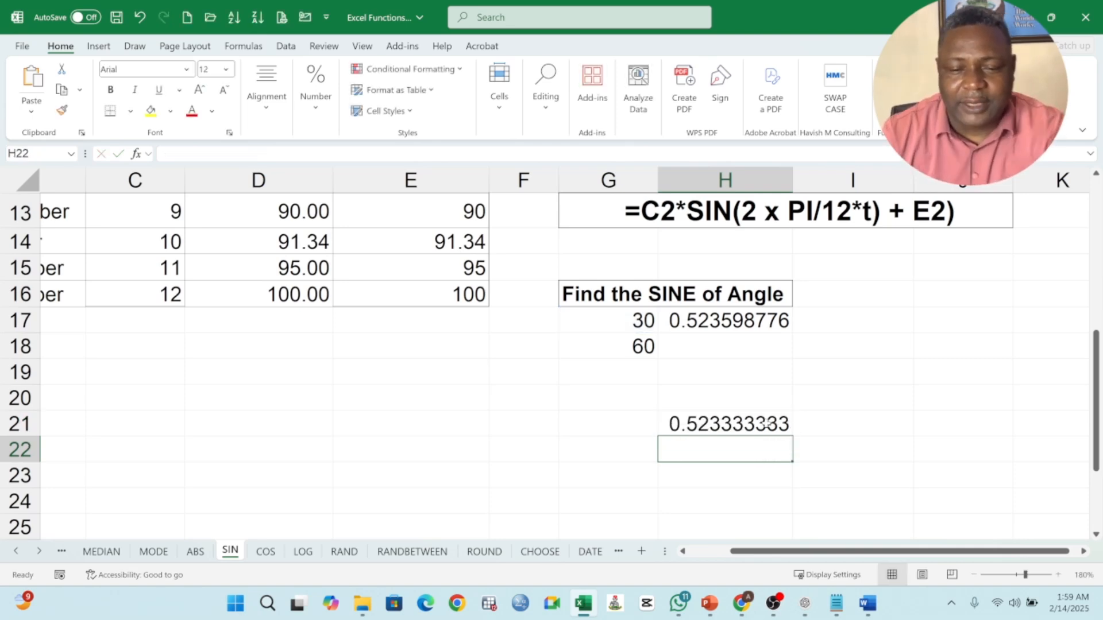
pyautogui.click(770, 428)
pyautogui.doubleClick(772, 425)
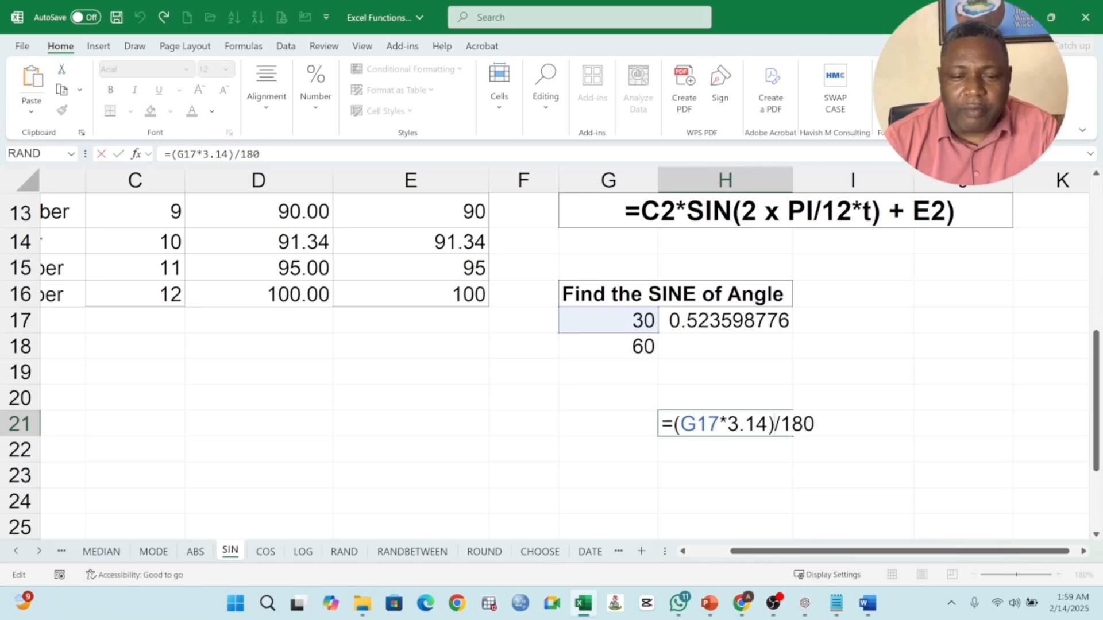
pyautogui.press('Return')
pyautogui.click(759, 425)
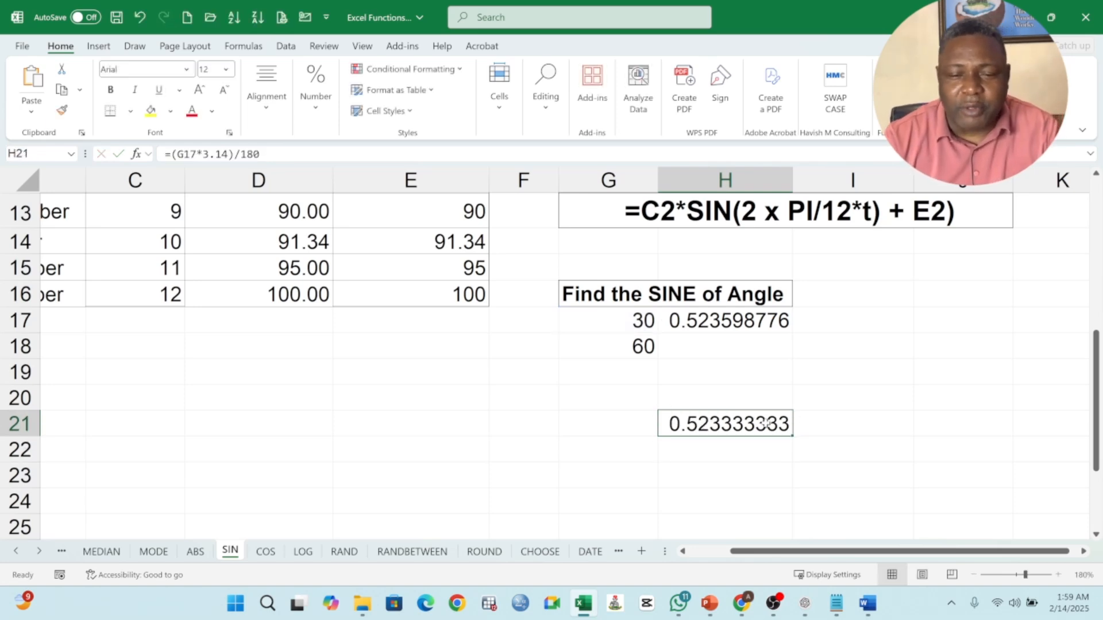
pyautogui.doubleClick(759, 425)
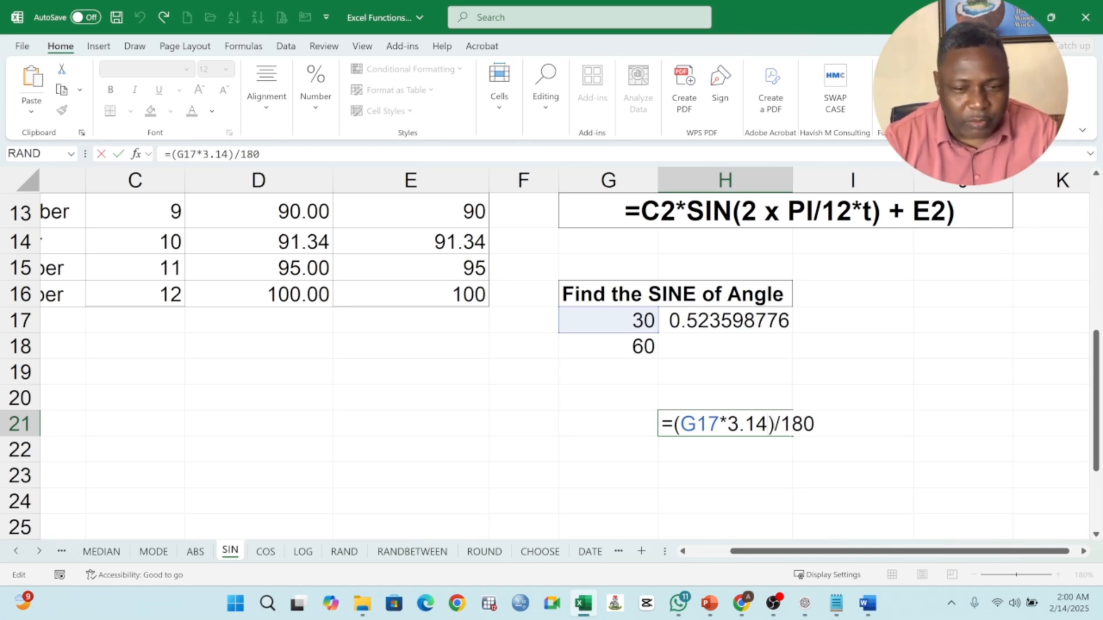
pyautogui.press('Return')
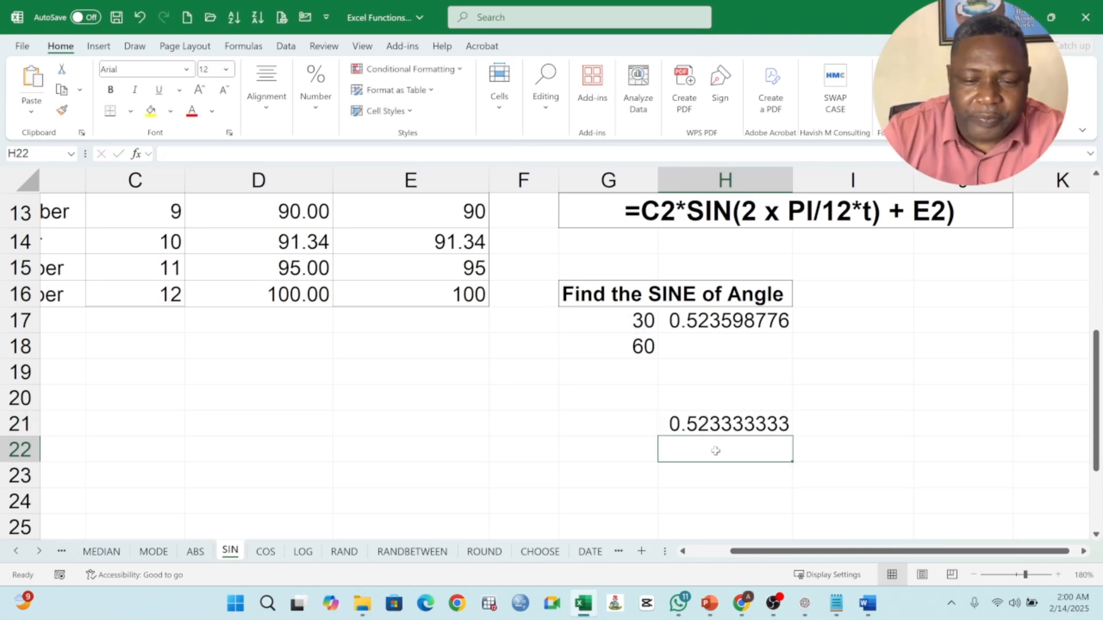
# Step: Replace 3.14 with PI() in cell H21 so the formula reads =(G17*PI())/180
pyautogui.doubleClick(730, 425)
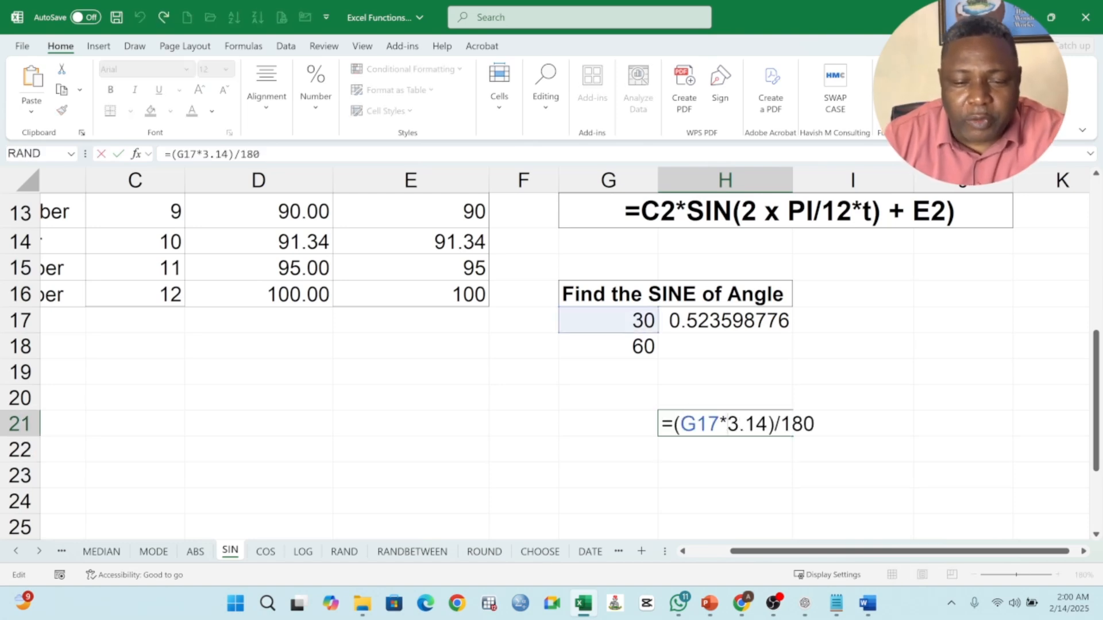
pyautogui.hotkey('shift', 'Right')
pyautogui.hotkey('shift', 'Right')
pyautogui.hotkey('shift', 'Right')
pyautogui.hotkey('shift', 'Right')
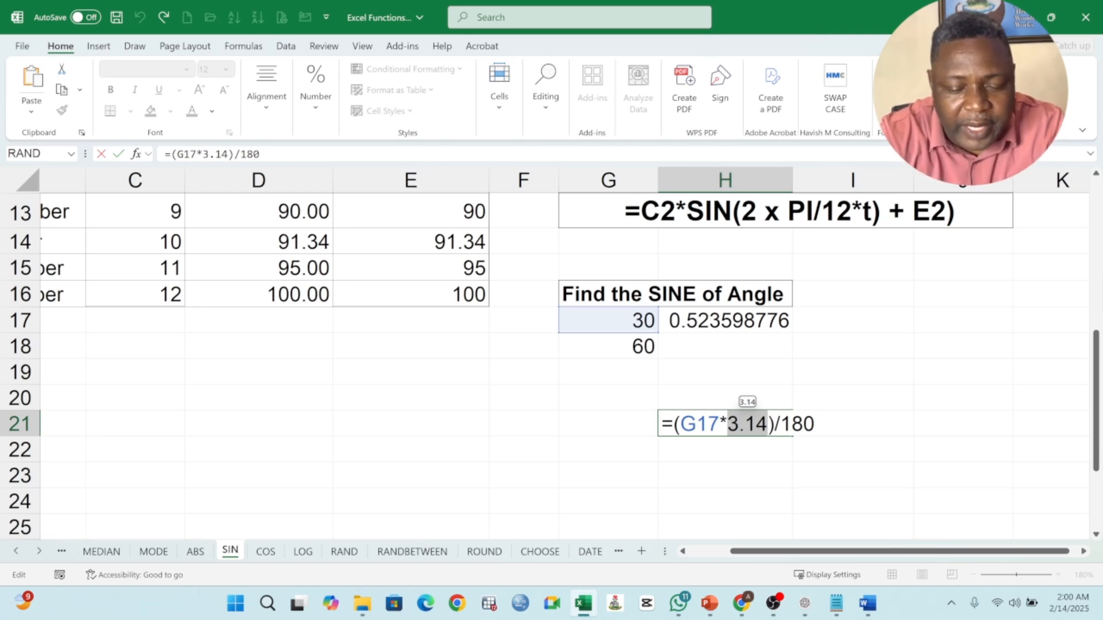
pyautogui.write('PI')
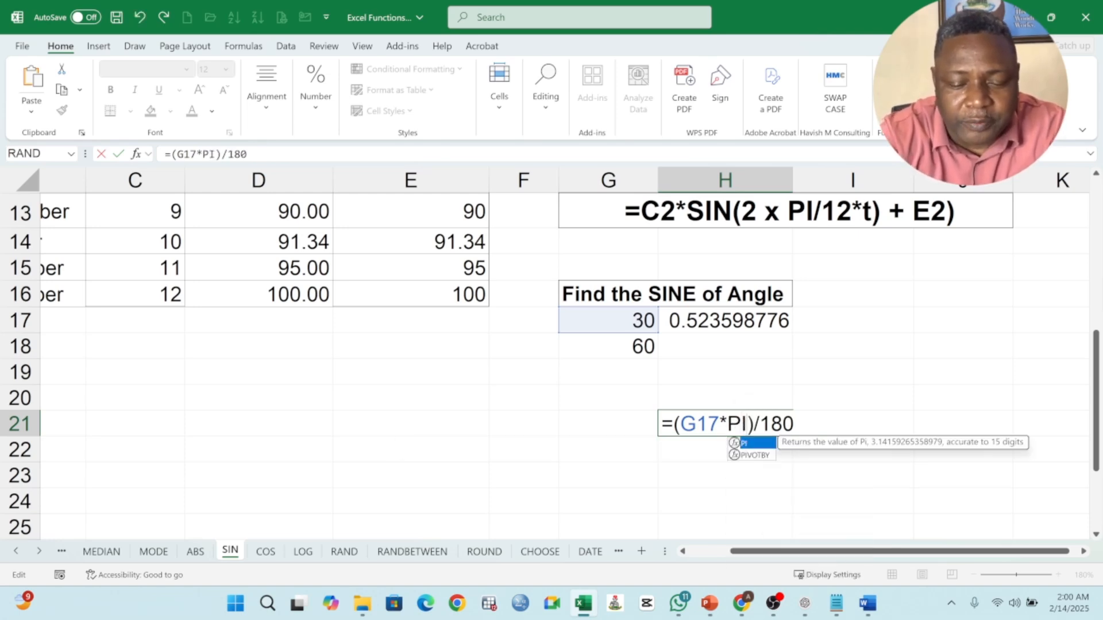
pyautogui.write('()')
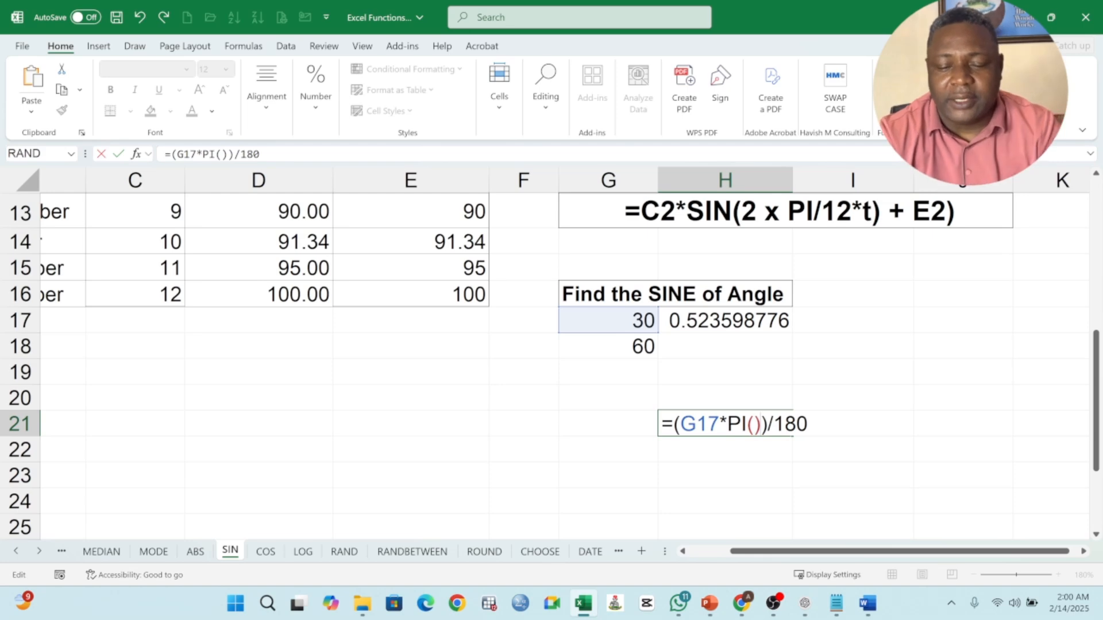
pyautogui.press('Return')
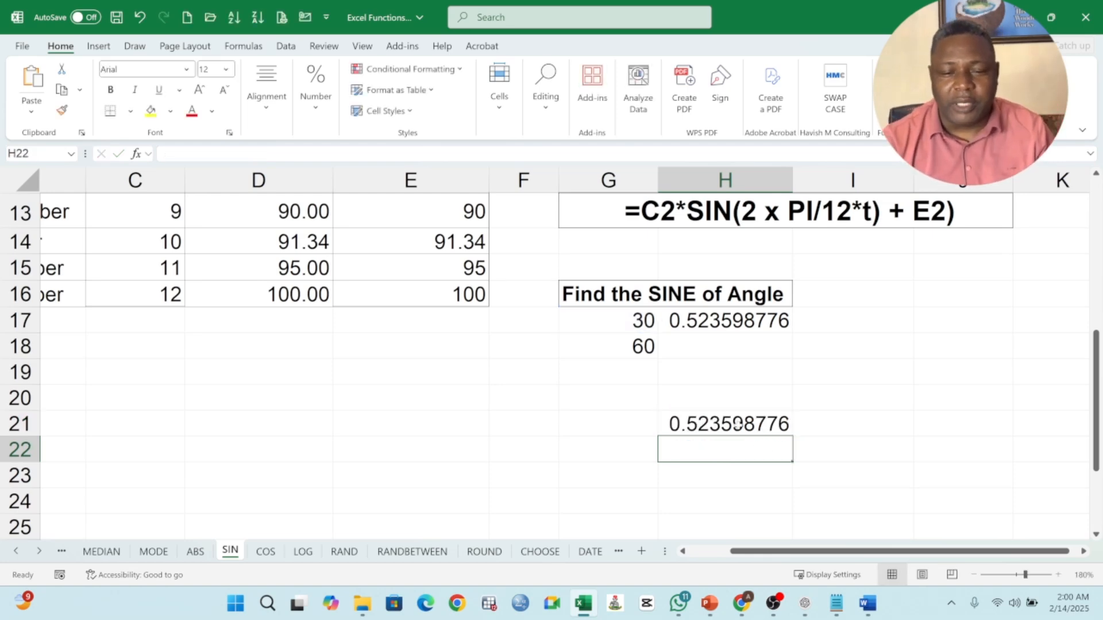
# Step: Compare the manual conversion formula in H21 with the RADIANS formula in H17, examining the G17 and PI() parts
pyautogui.click(740, 425)
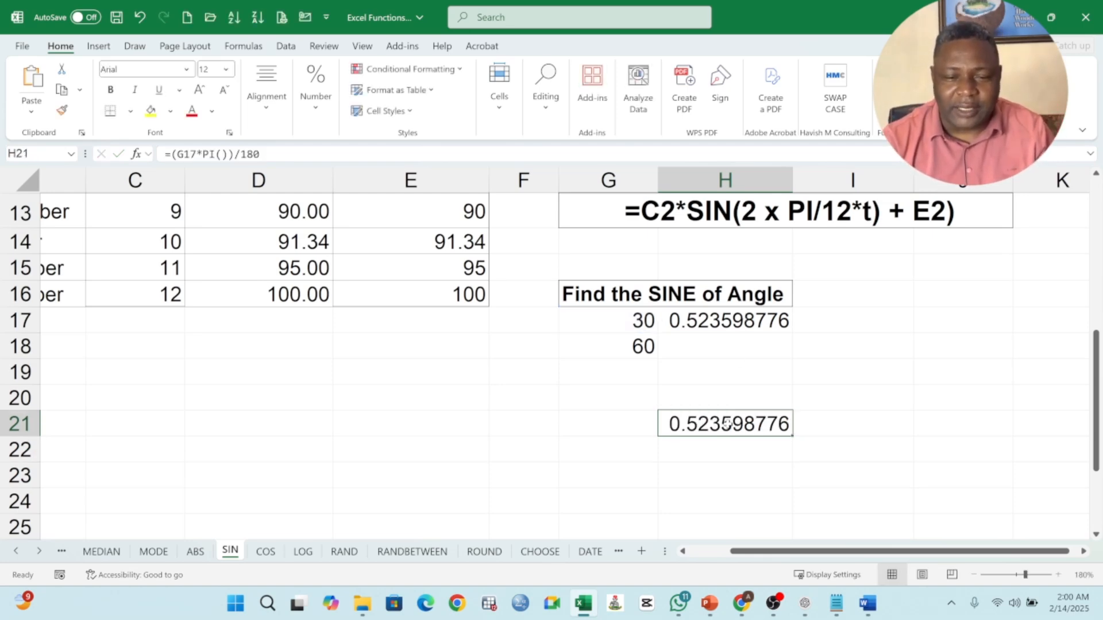
pyautogui.doubleClick(728, 424)
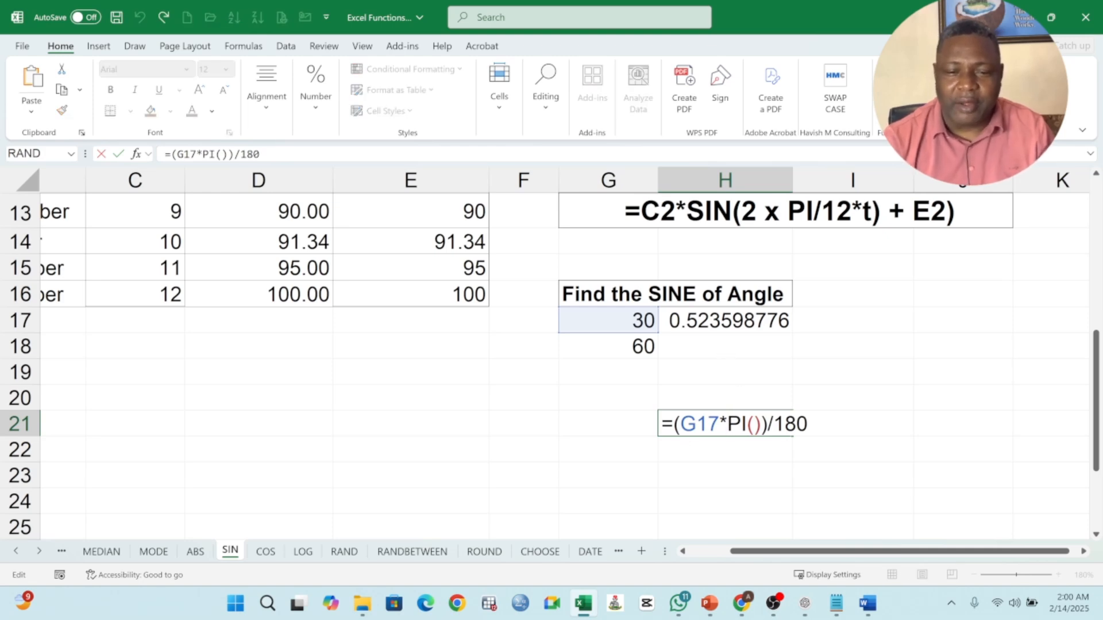
pyautogui.press('Return')
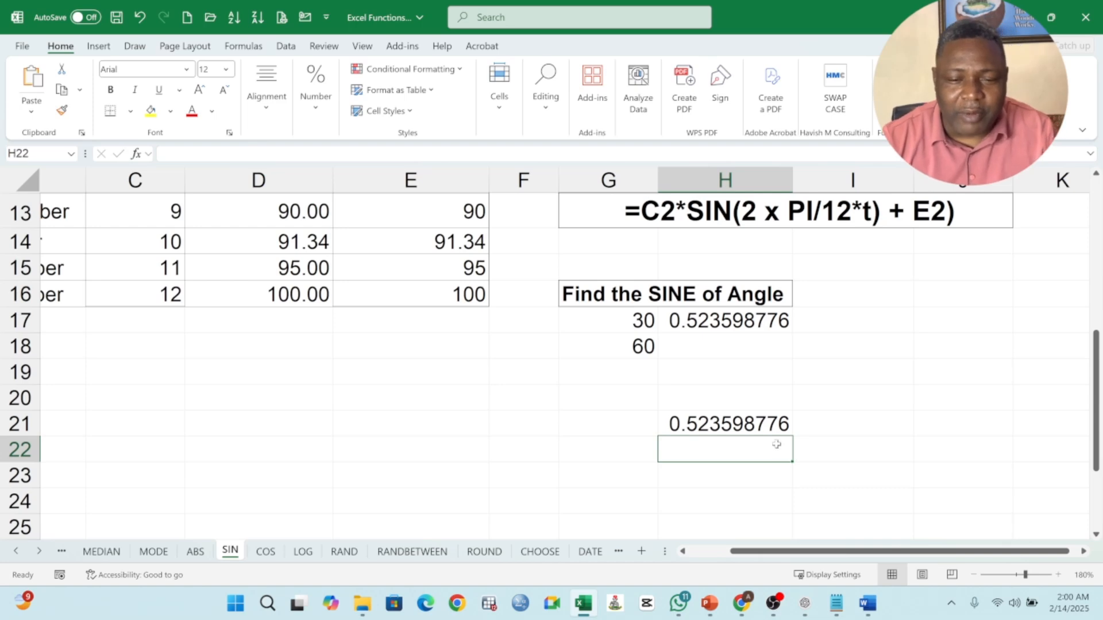
pyautogui.click(766, 426)
pyautogui.doubleClick(736, 321)
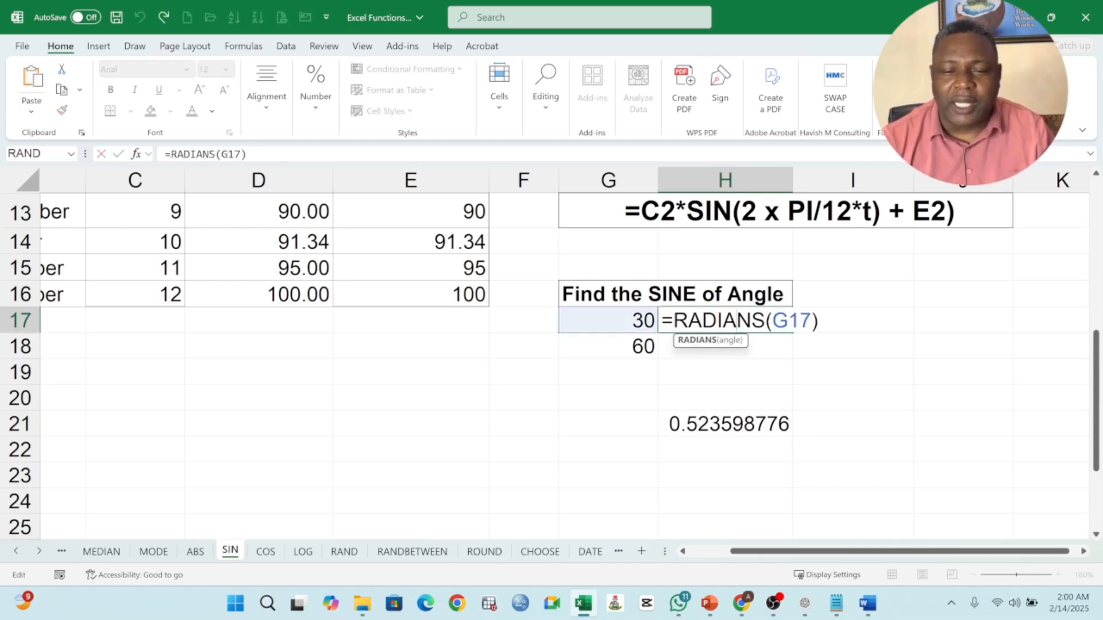
pyautogui.press('Return')
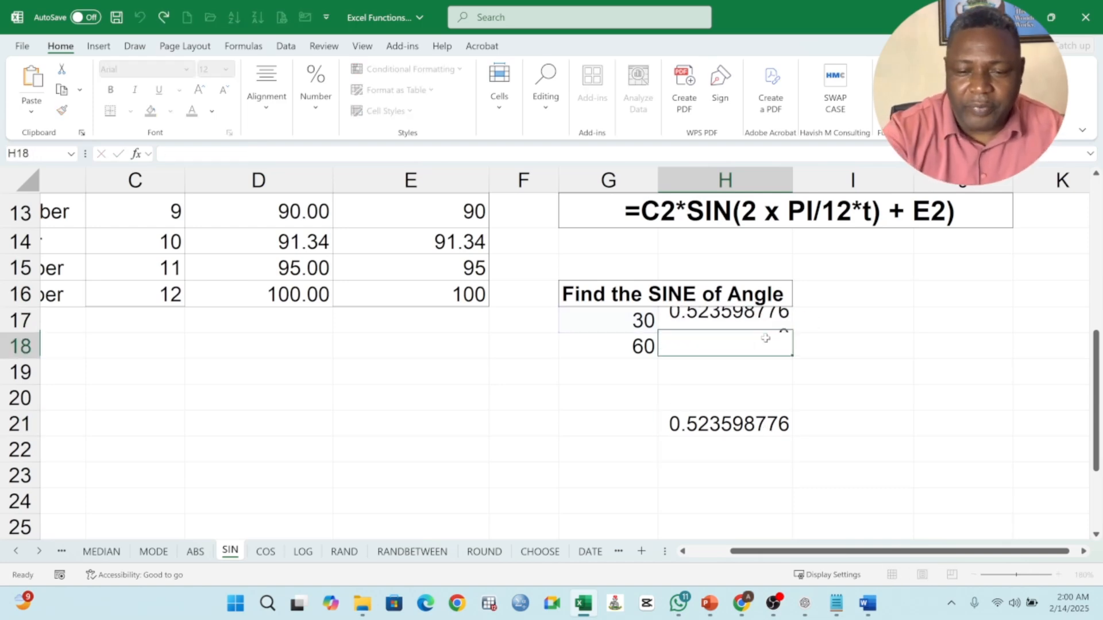
pyautogui.doubleClick(741, 423)
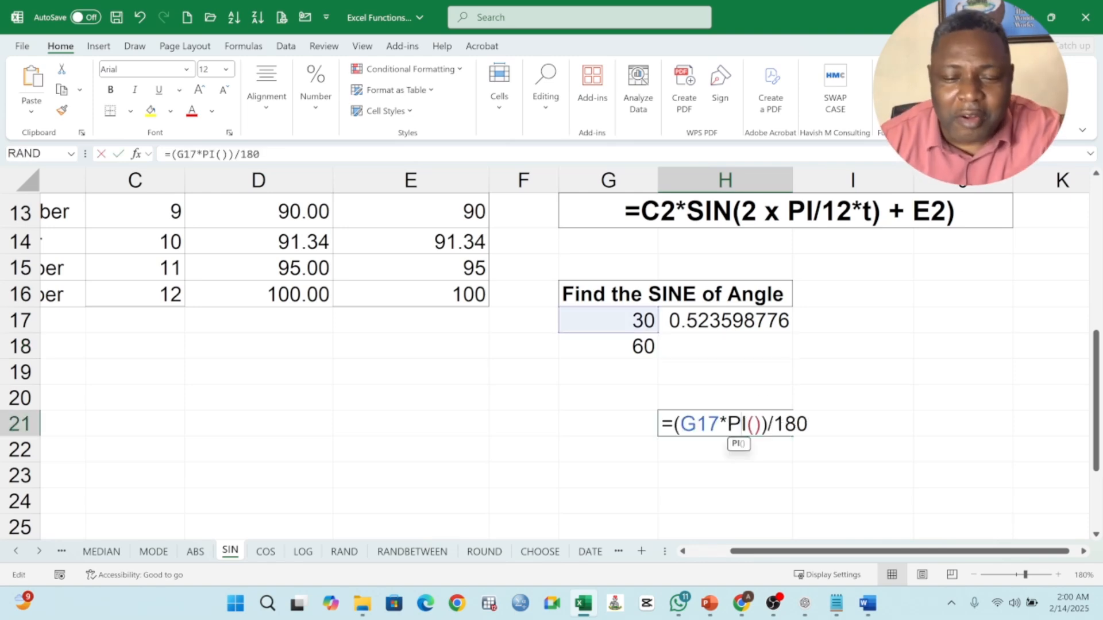
pyautogui.doubleClick(693, 423)
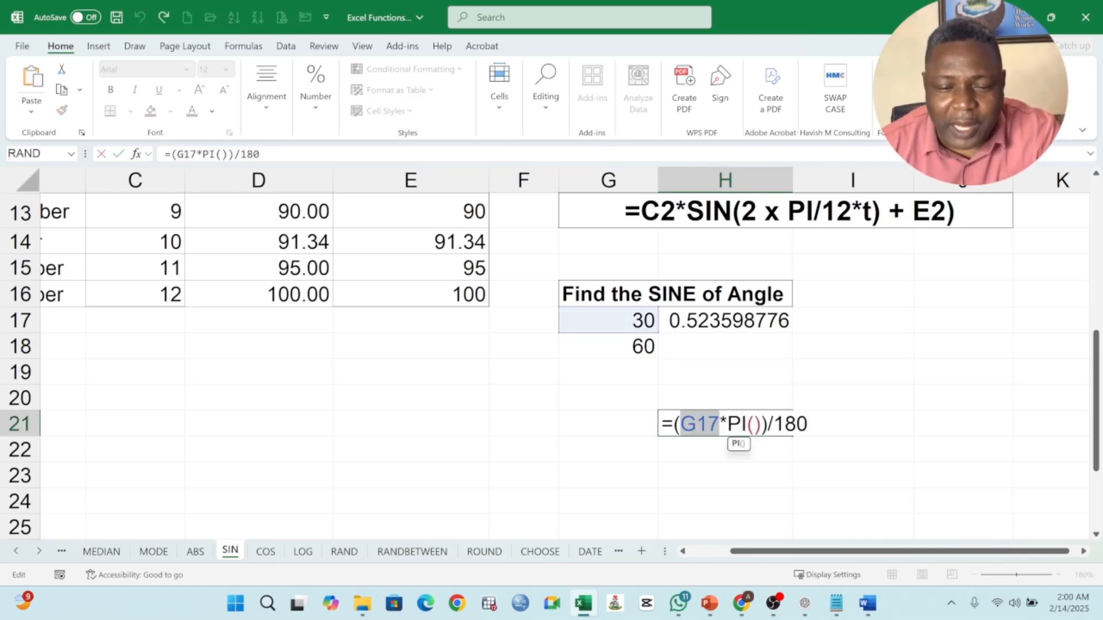
pyautogui.doubleClick(736, 423)
pyautogui.hotkey('shift', 'Right')
pyautogui.hotkey('shift', 'Right')
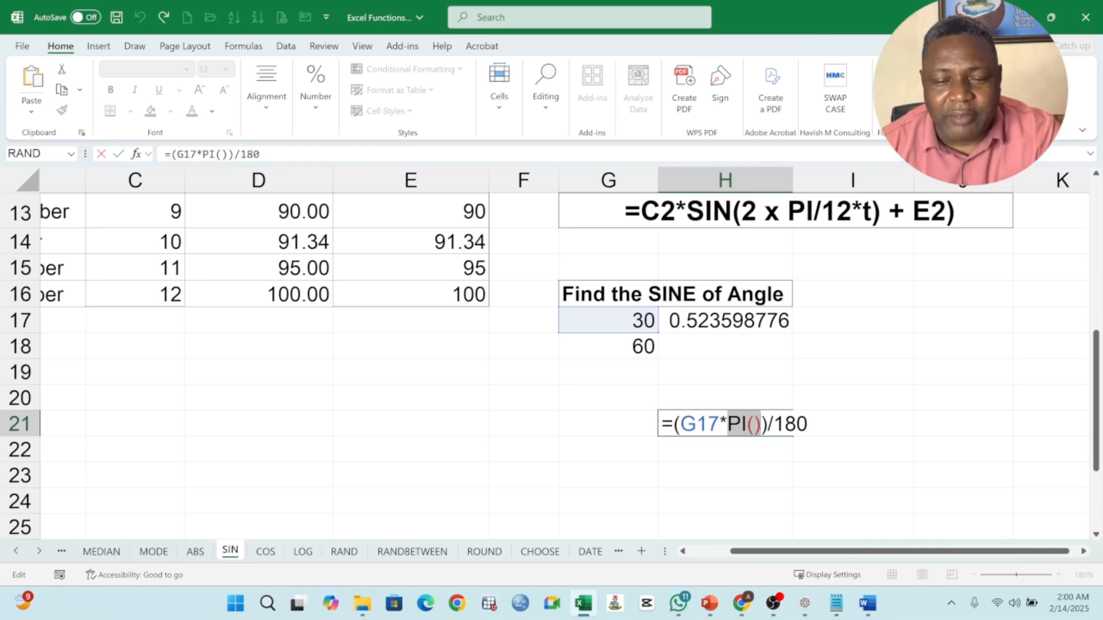
pyautogui.hotkey('shift', 'Right')
pyautogui.press('Right')
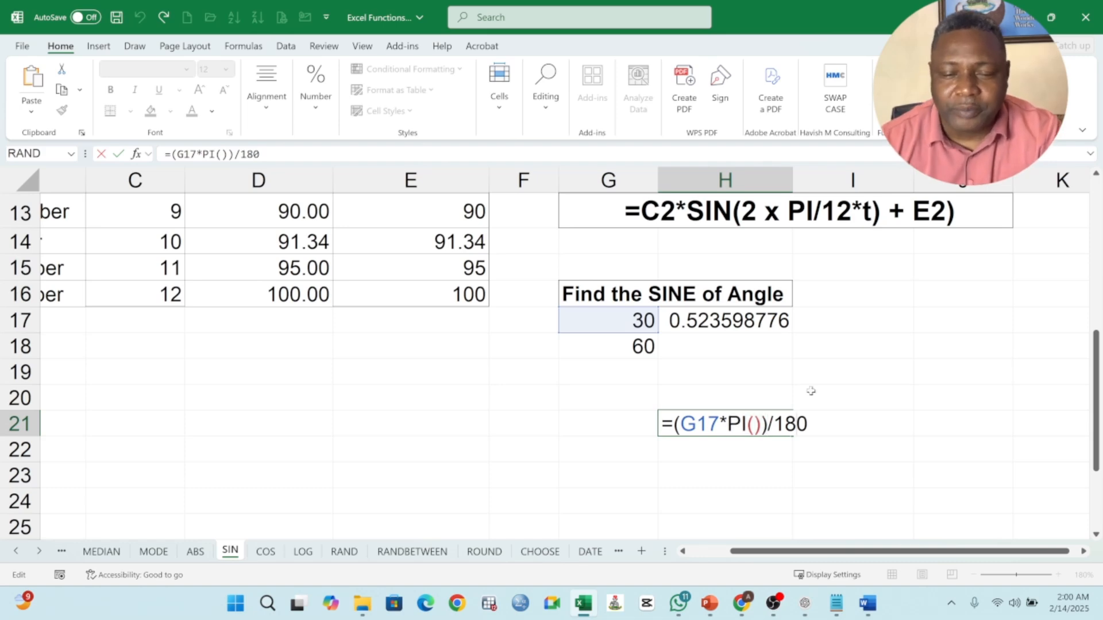
pyautogui.press('Return')
# Step: Fill the RADIANS formula from H17 down to H18 for the second angle
pyautogui.click(722, 323)
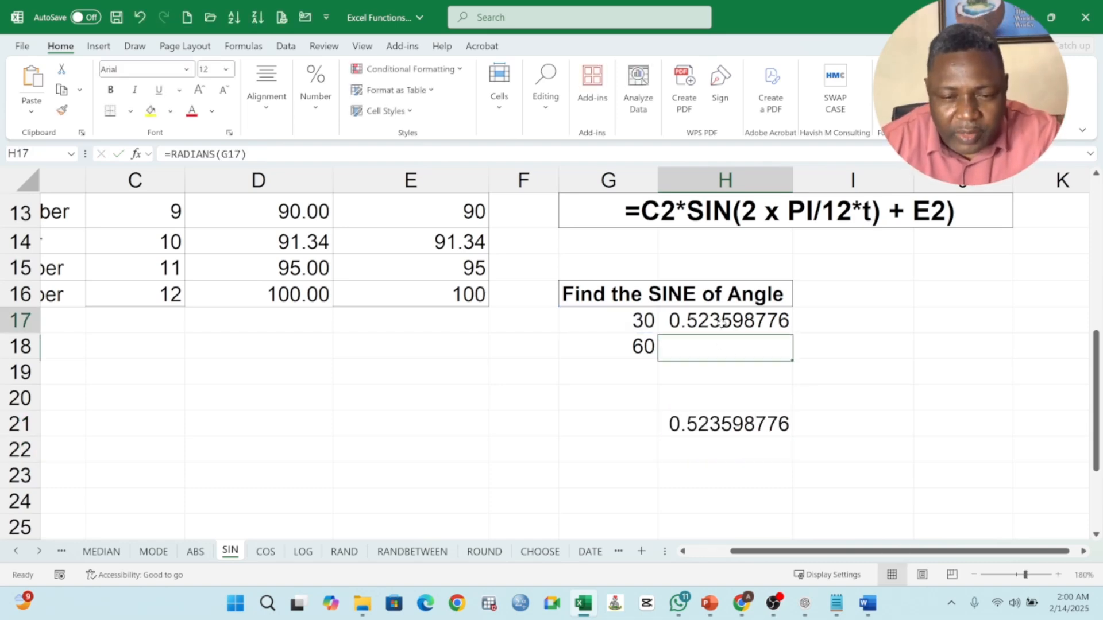
pyautogui.moveTo(794, 331); pyautogui.dragTo(790, 353)
# Step: Enter =SIN(H17) in cell I17 and fill it down to I18
pyautogui.click(819, 326)
pyautogui.write('=')
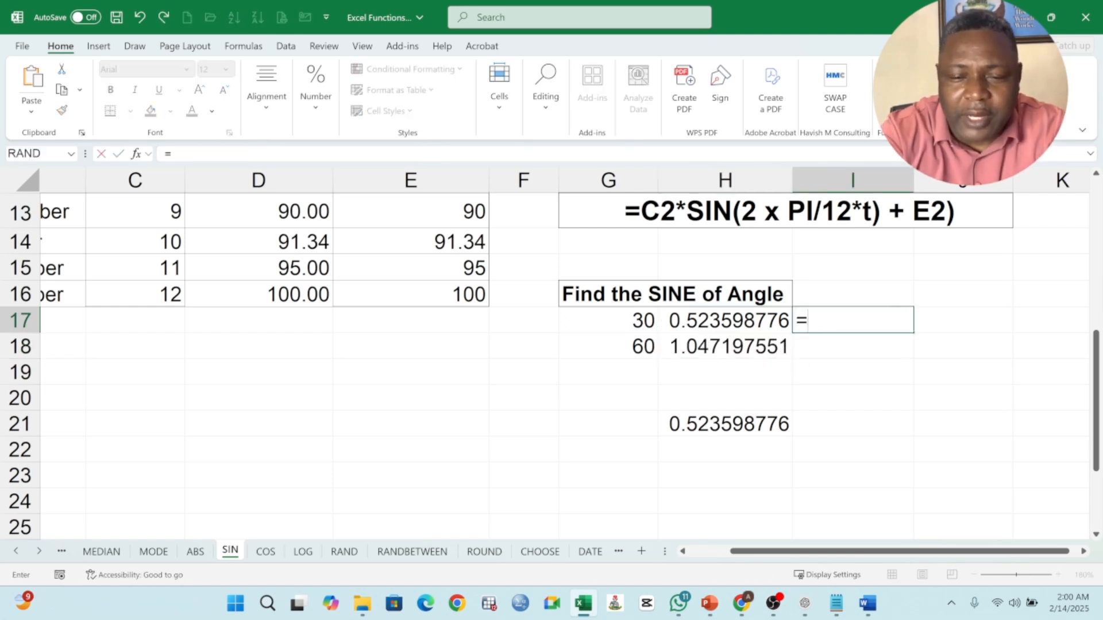
pyautogui.write('SIN(')
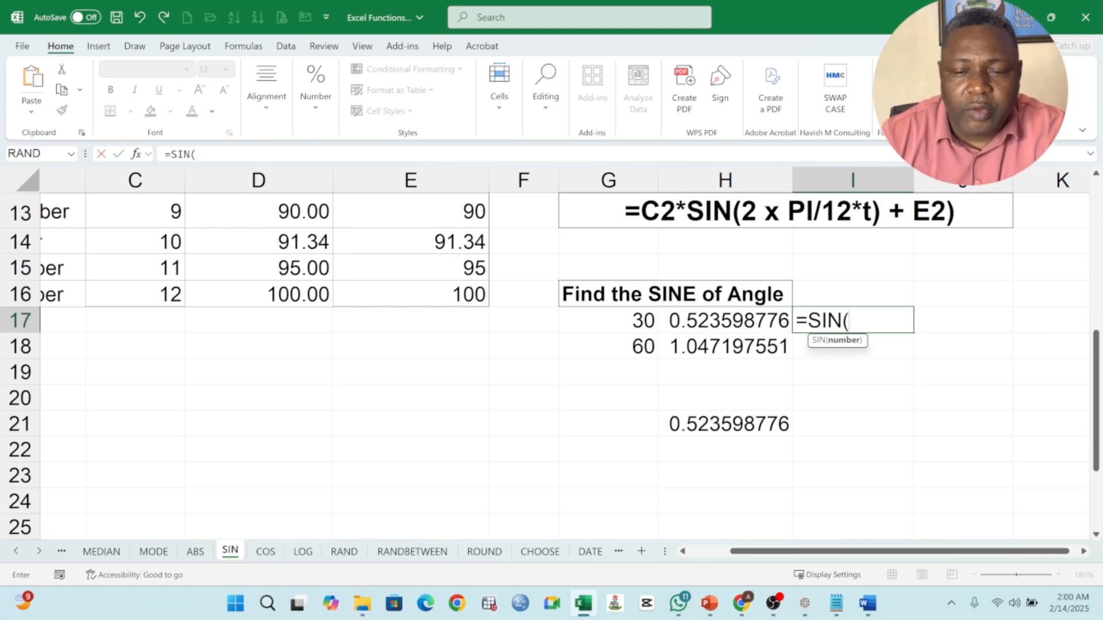
pyautogui.click(716, 321)
pyautogui.press('Return')
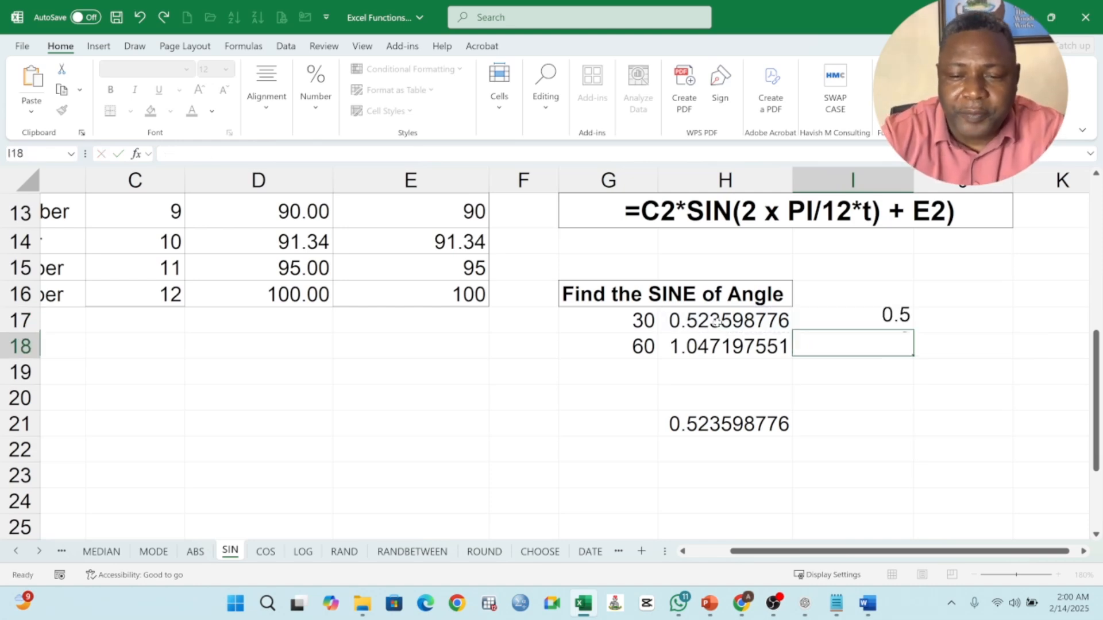
pyautogui.click(898, 321)
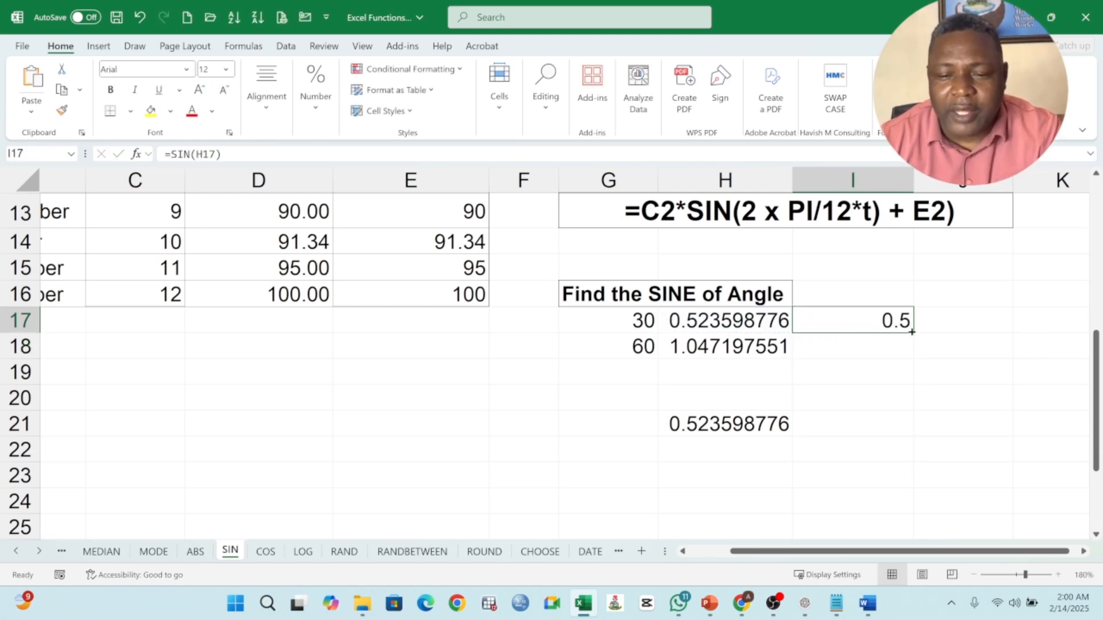
pyautogui.moveTo(913, 333); pyautogui.dragTo(917, 359)
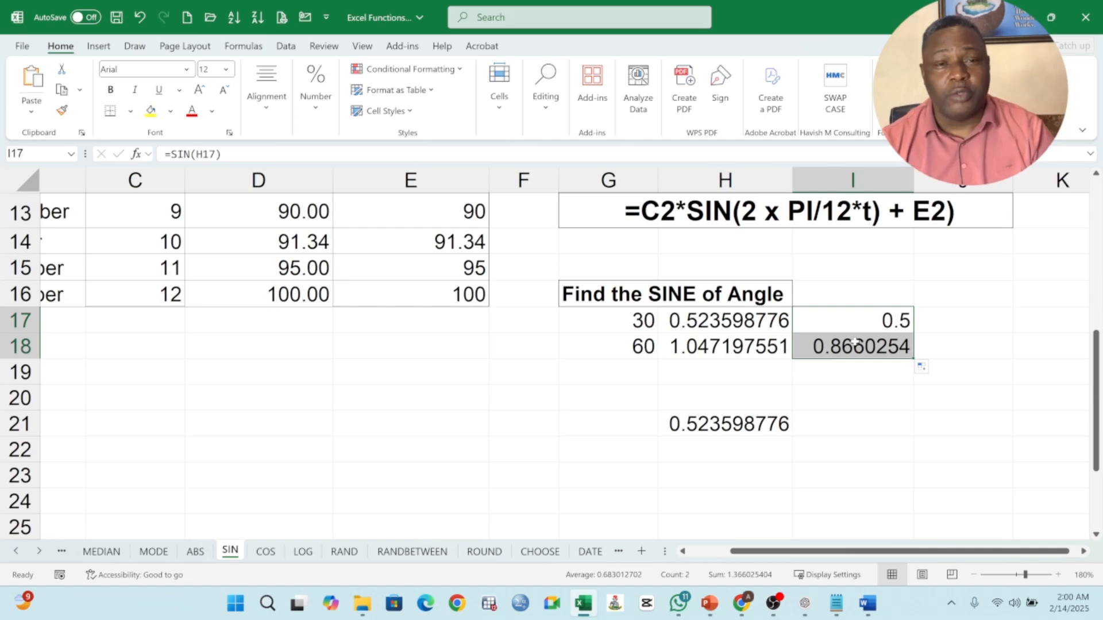
# Step: Clear the range H17:I18 and enter the nested formula =SIN(RADIANS(G17)) in cell H17
pyautogui.moveTo(745, 321); pyautogui.dragTo(831, 350)
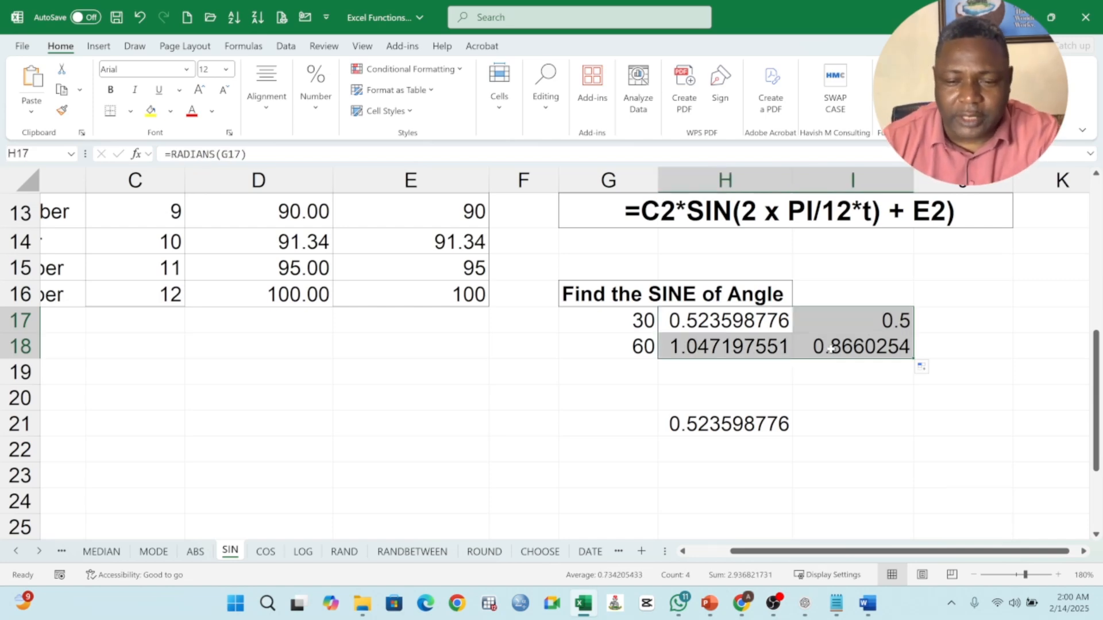
pyautogui.press('Delete')
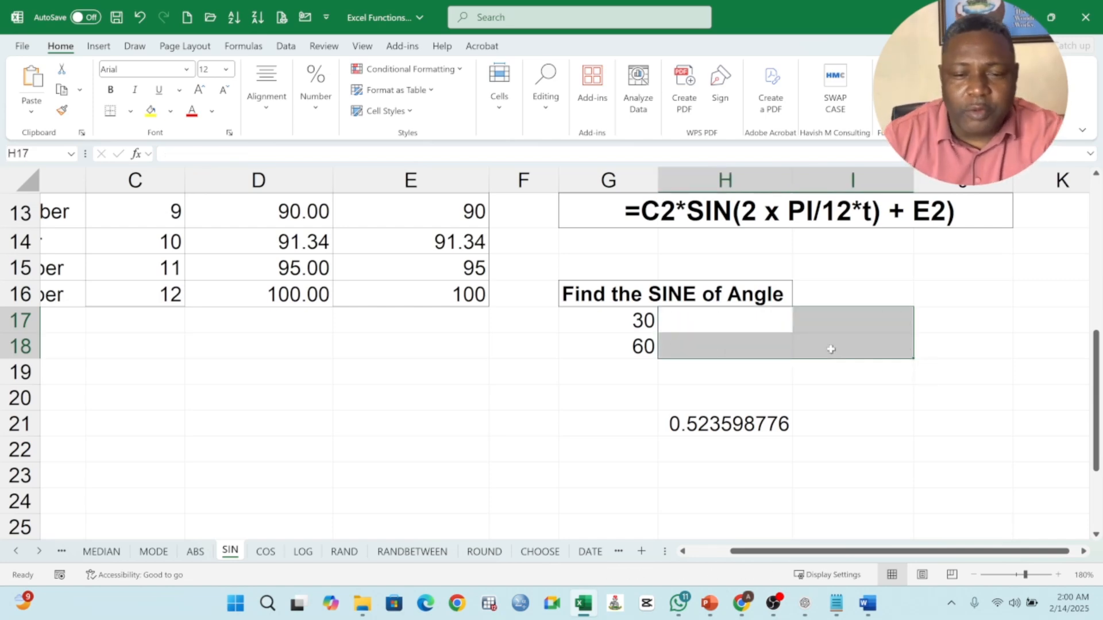
pyautogui.click(756, 325)
pyautogui.write('=')
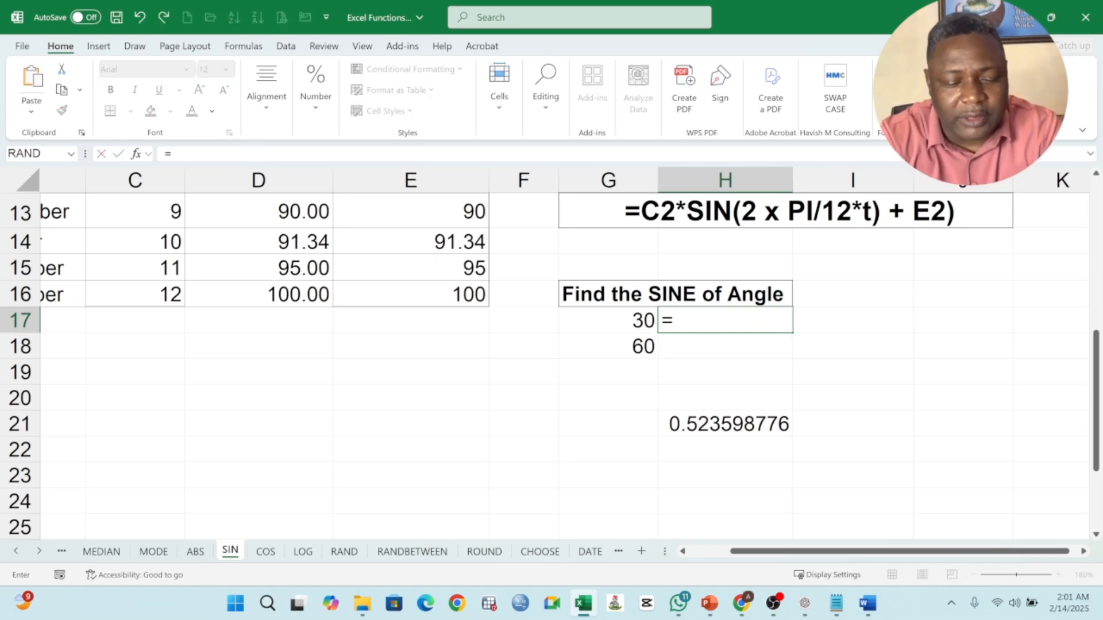
pyautogui.write('SIN(')
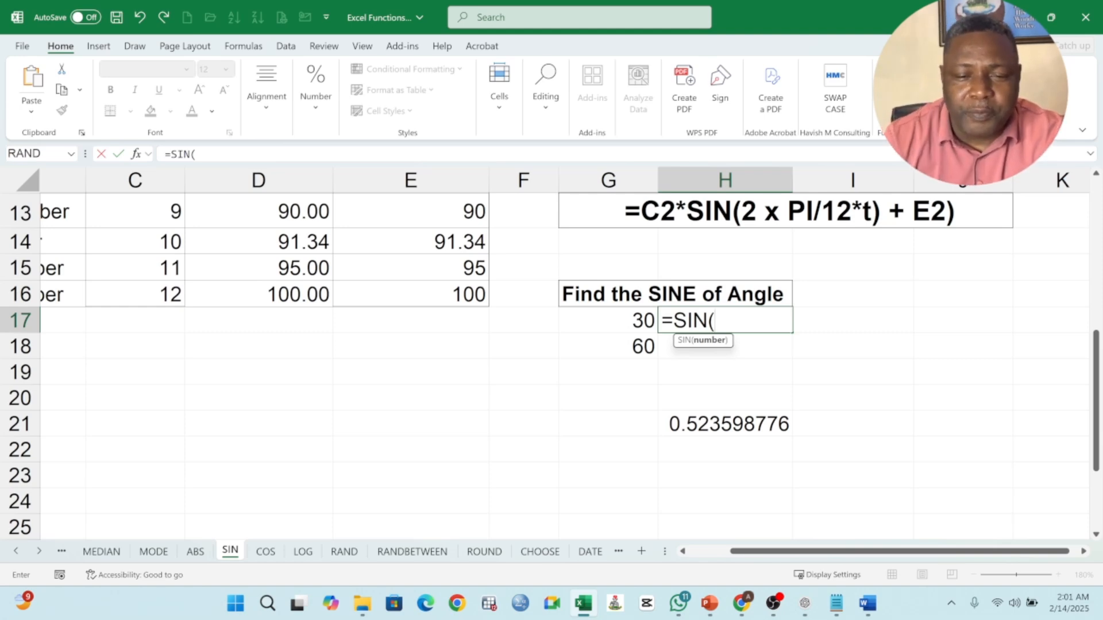
pyautogui.click(626, 322)
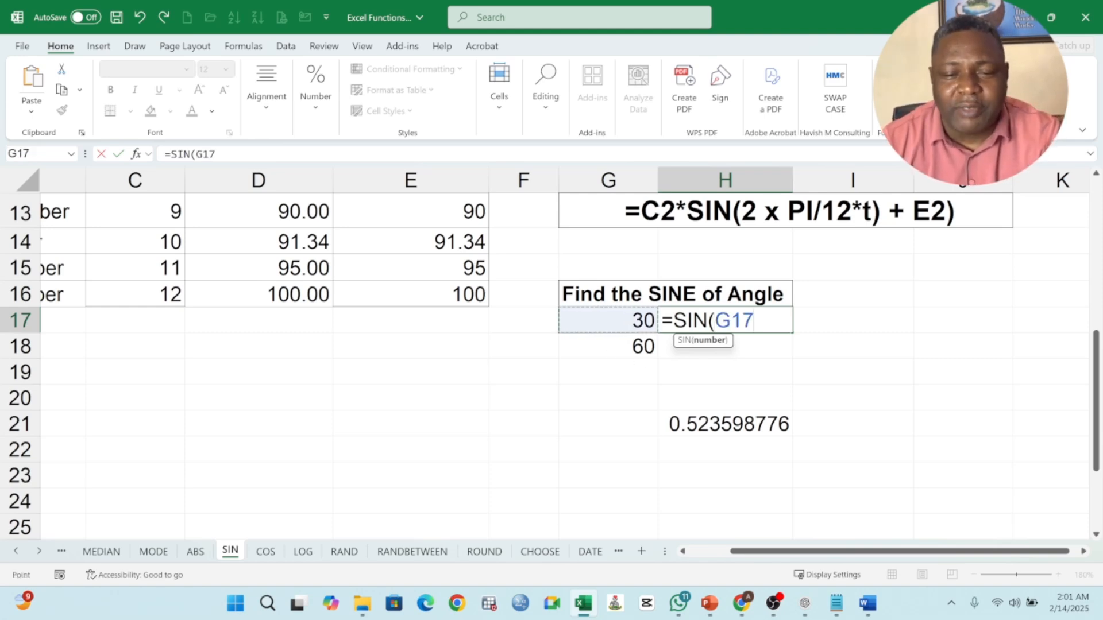
pyautogui.press('F2')
pyautogui.write('RADIA')
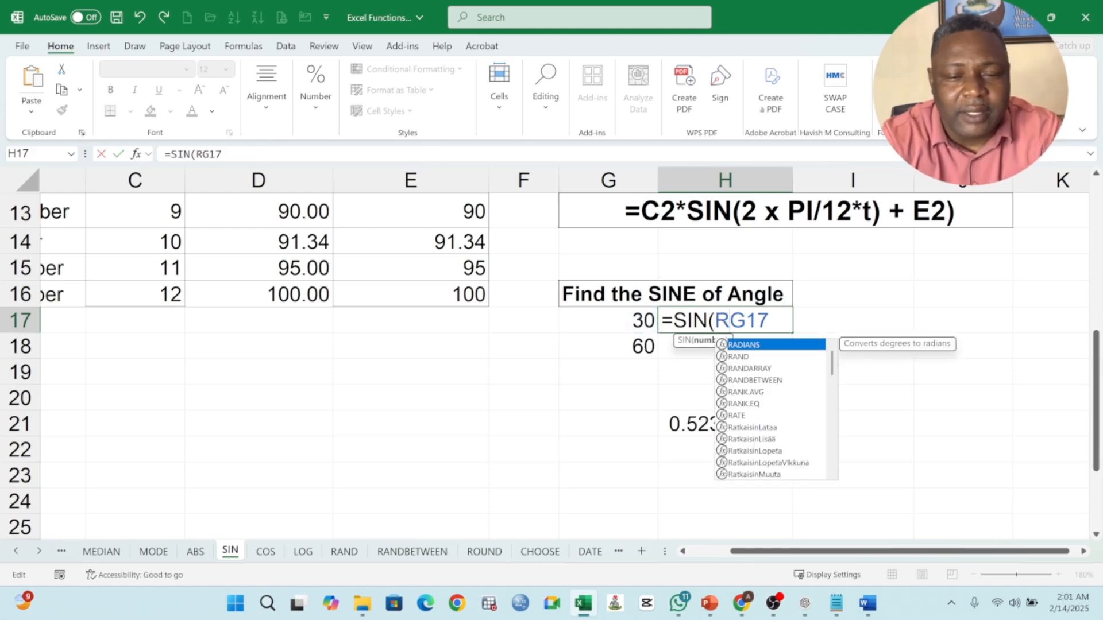
pyautogui.write('NS')
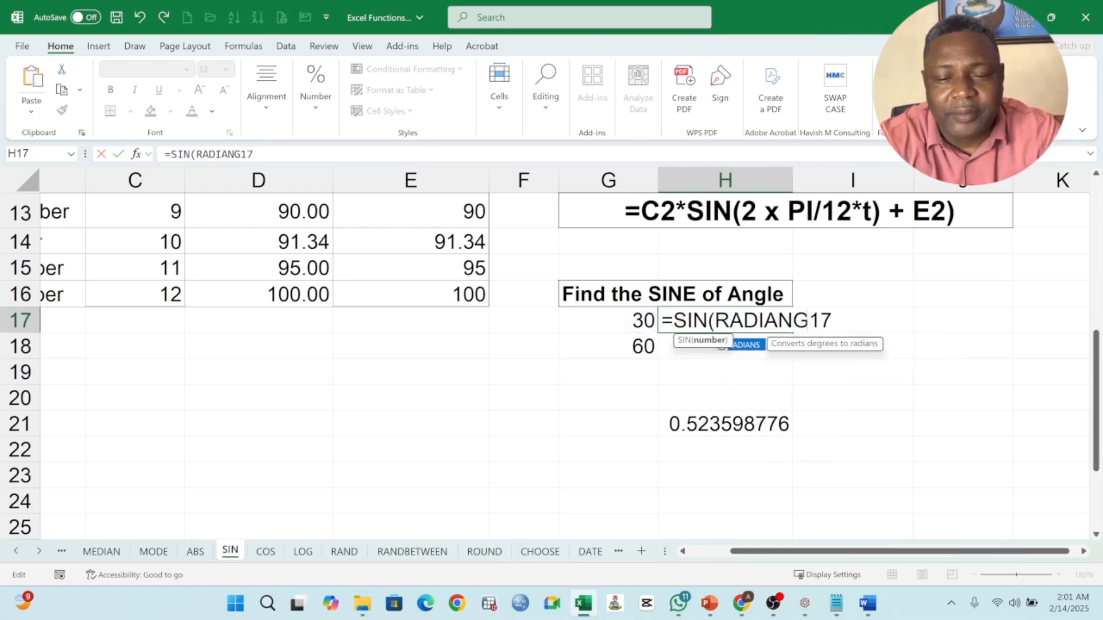
pyautogui.write('(G17')
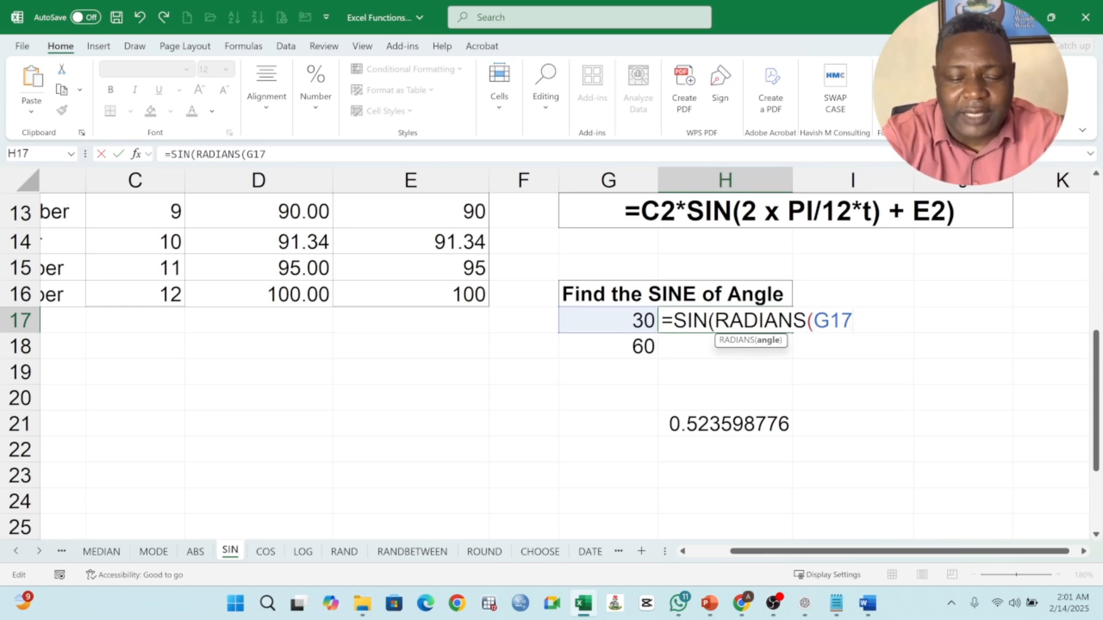
pyautogui.write('))')
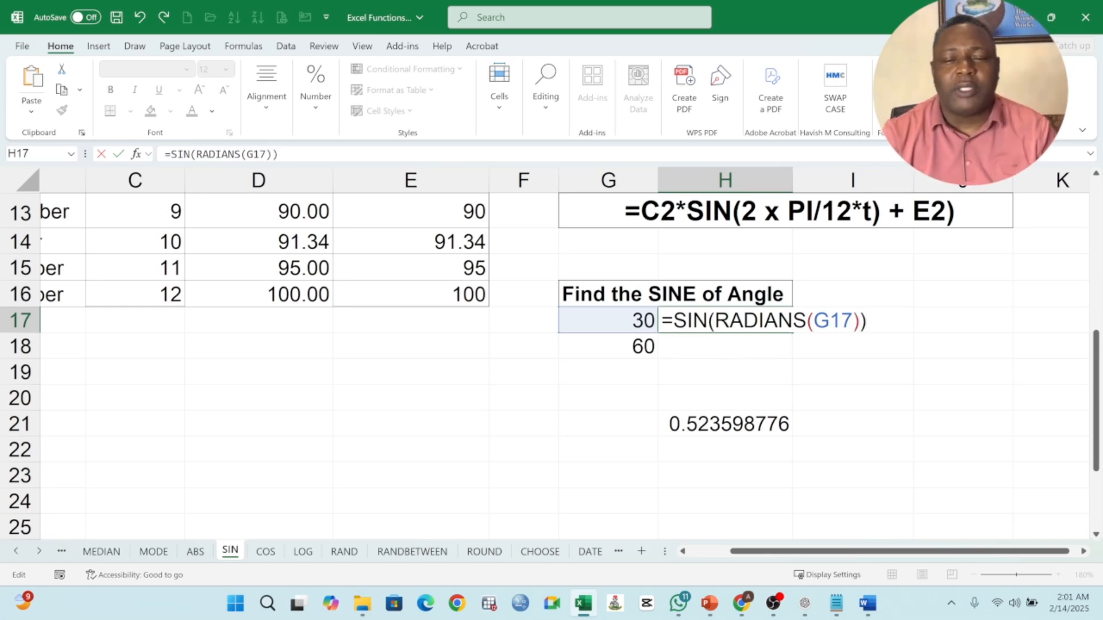
pyautogui.moveTo(715, 321); pyautogui.dragTo(672, 321)
pyautogui.press('Return')
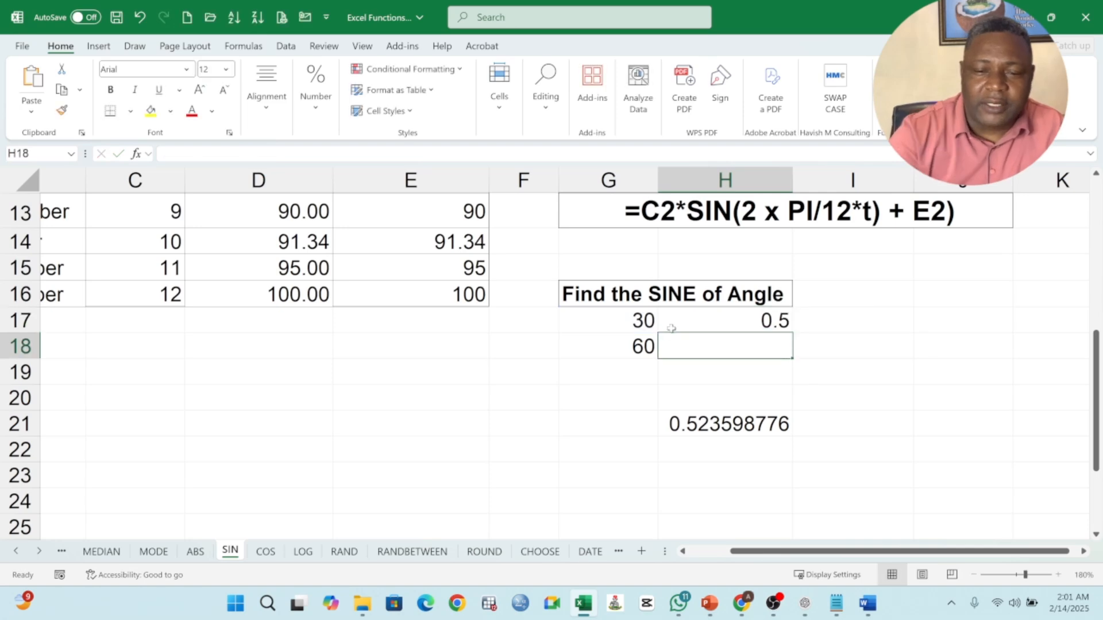
# Step: Fill the SIN(RADIANS) formula from H17 down to H18 for the second angle, and reselect H17
pyautogui.click(775, 323)
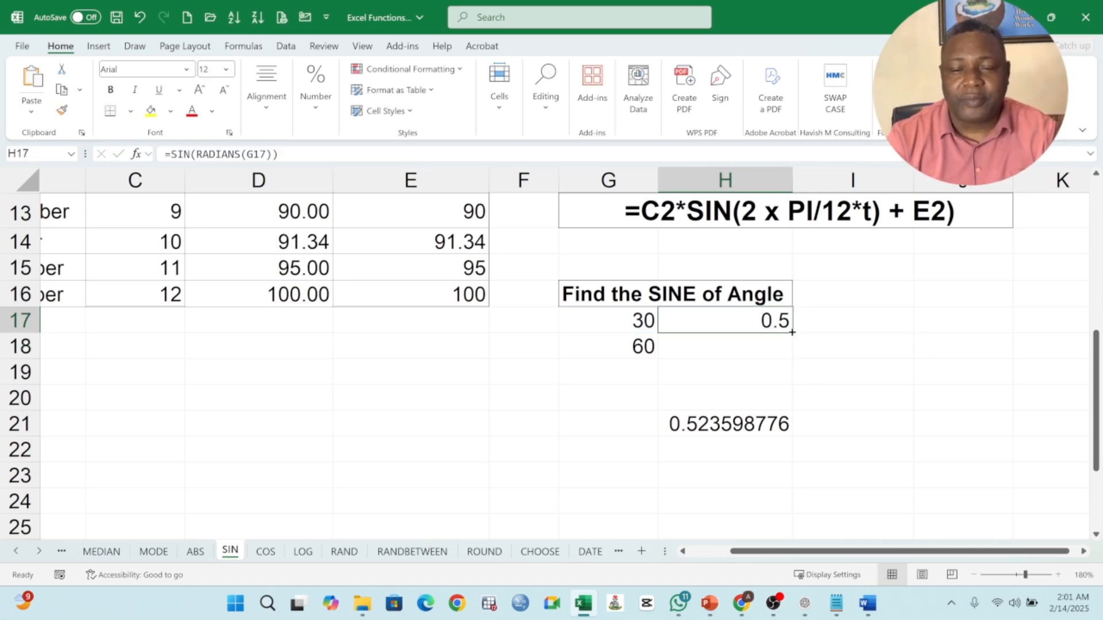
pyautogui.moveTo(791, 332); pyautogui.dragTo(792, 356)
pyautogui.click(744, 321)
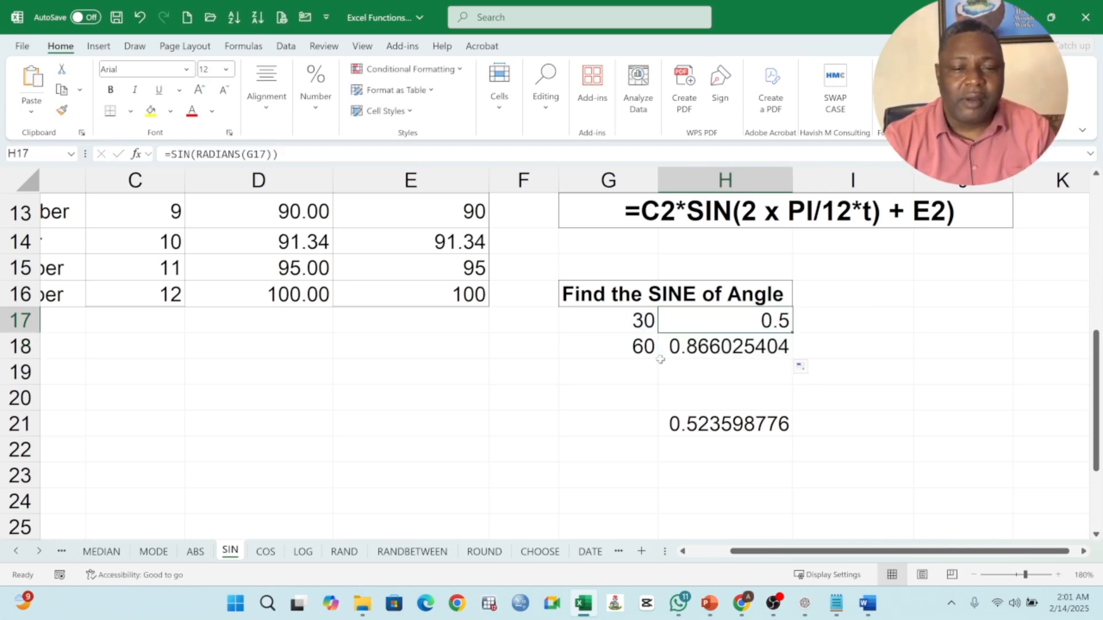
# Step: Bring the whole cyclical stock price table and its model assumptions into view at 130% zoom
pyautogui.scroll(4, 517, 362)
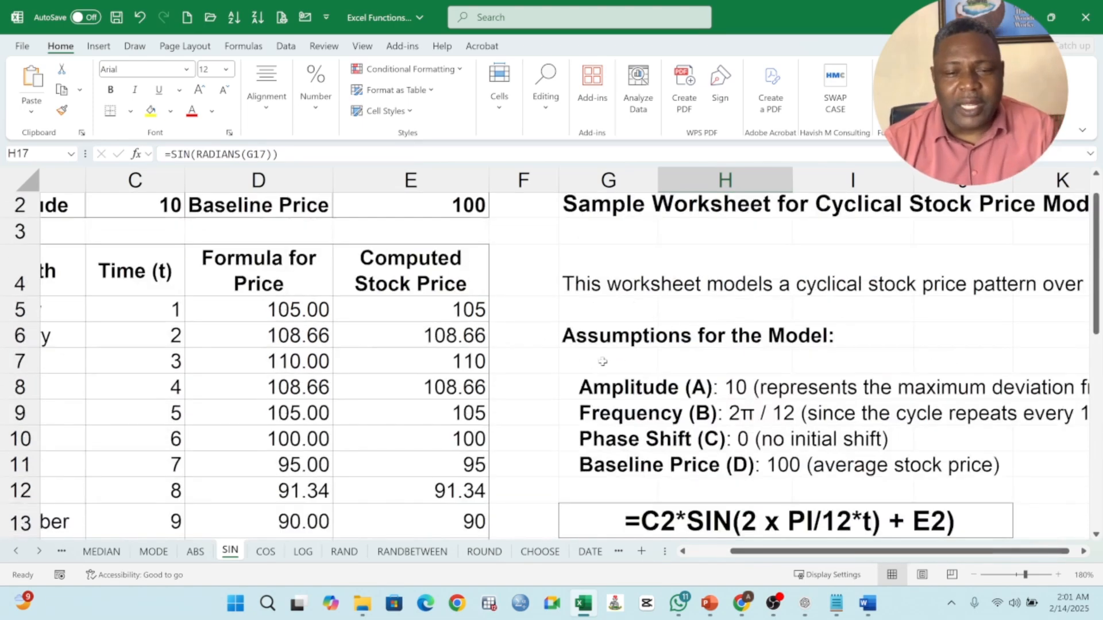
pyautogui.click(972, 575)
pyautogui.click(973, 575)
pyautogui.click(973, 575)
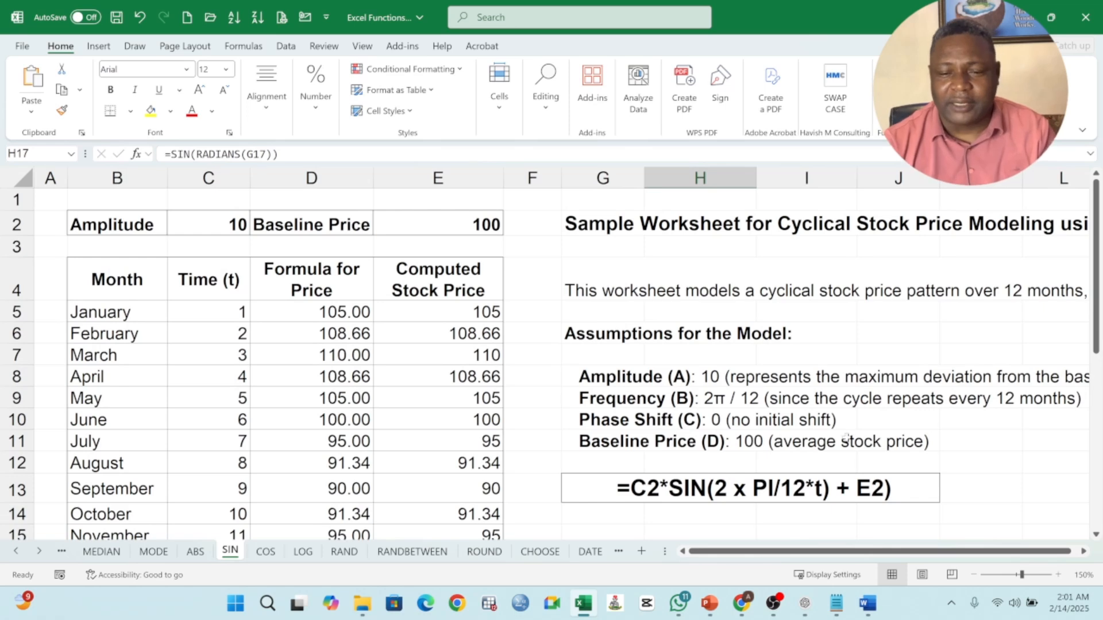
pyautogui.click(972, 575)
pyautogui.click(973, 575)
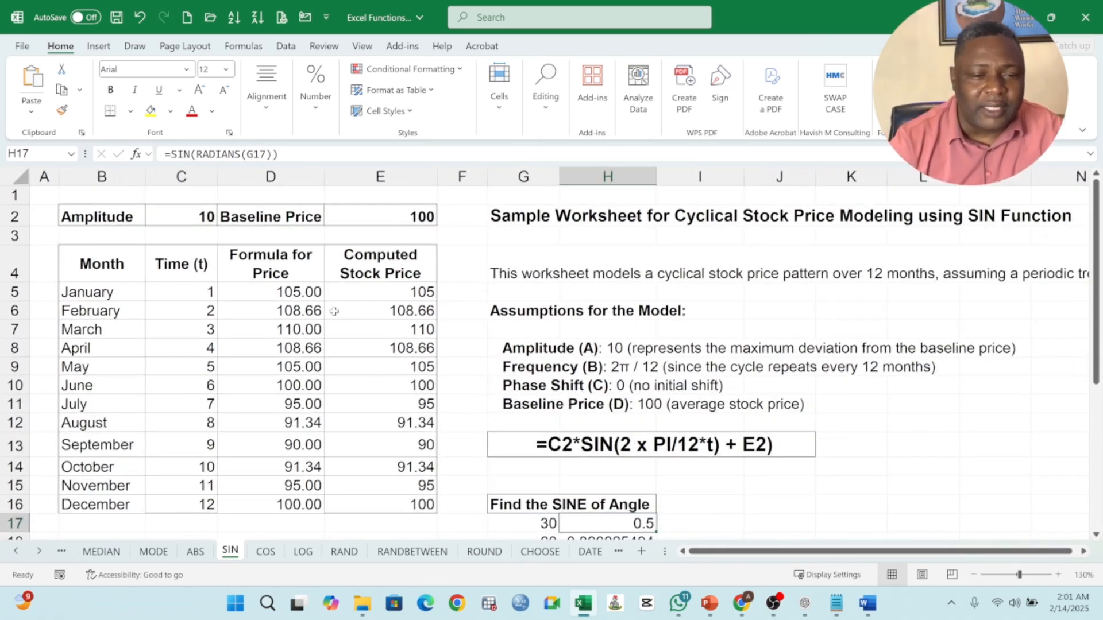
# Step: Examine the January price formula in cell D5, highlighting its SIN((2*PI()/12)*C5 portion, and leave the formula as is
pyautogui.doubleClick(281, 294)
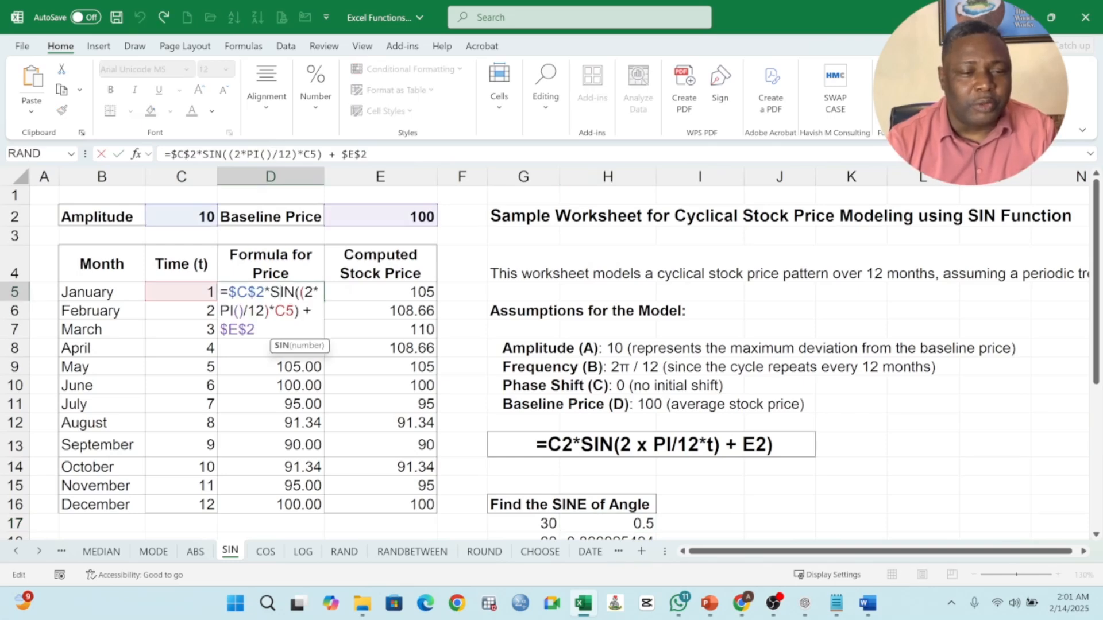
pyautogui.moveTo(268, 292); pyautogui.dragTo(255, 311)
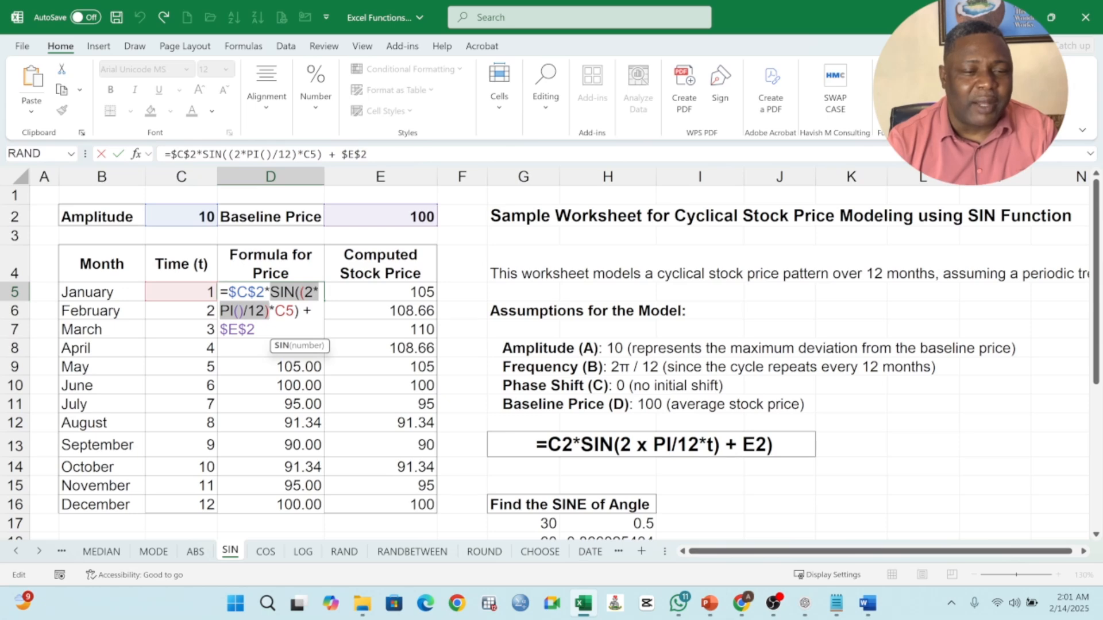
pyautogui.hotkey('shift', 'Right')
pyautogui.hotkey('shift', 'Right')
pyautogui.hotkey('shift', 'Right')
pyautogui.hotkey('shift', 'Right')
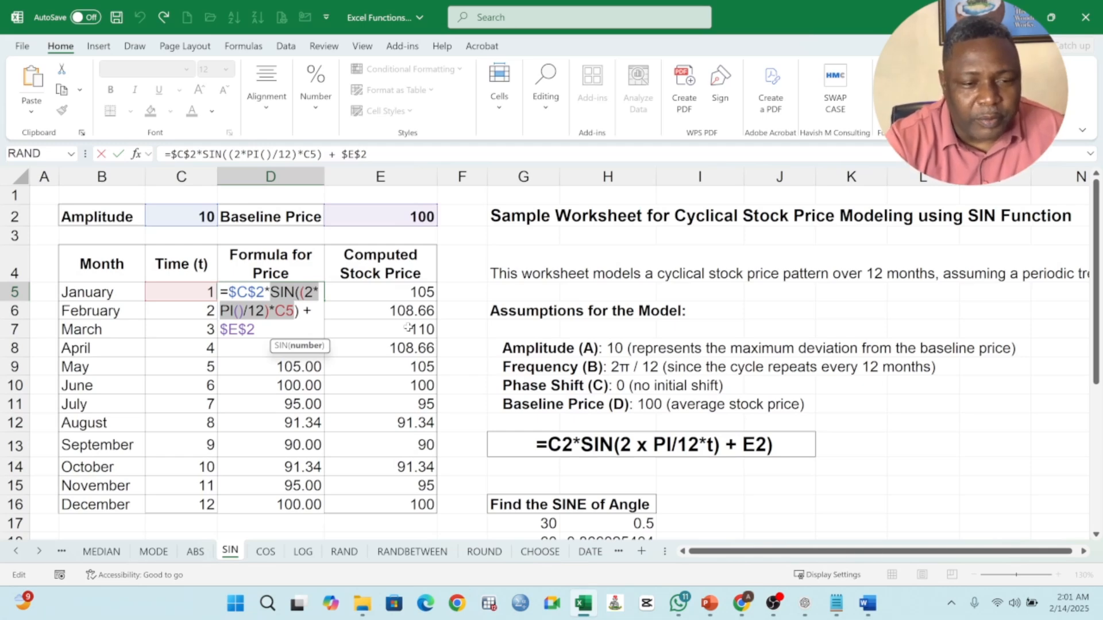
pyautogui.press('Return')
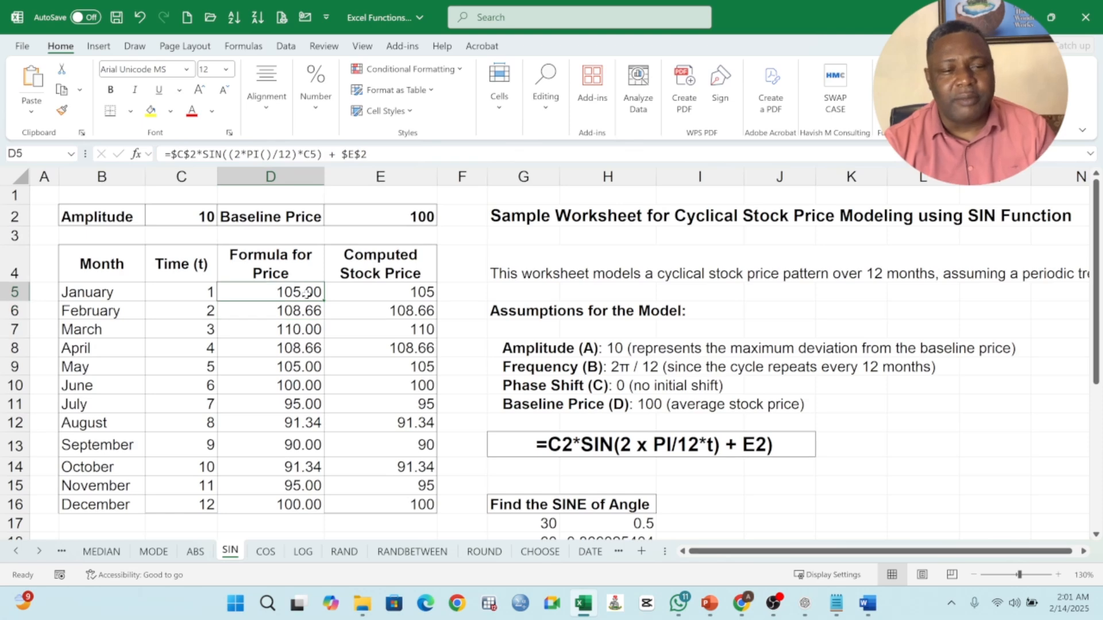
# Step: Review the general model formula in G13 and its inputs: the amplitude assumption in G8, amplitude C2, baseline price E2 and time C5
pyautogui.click(677, 449)
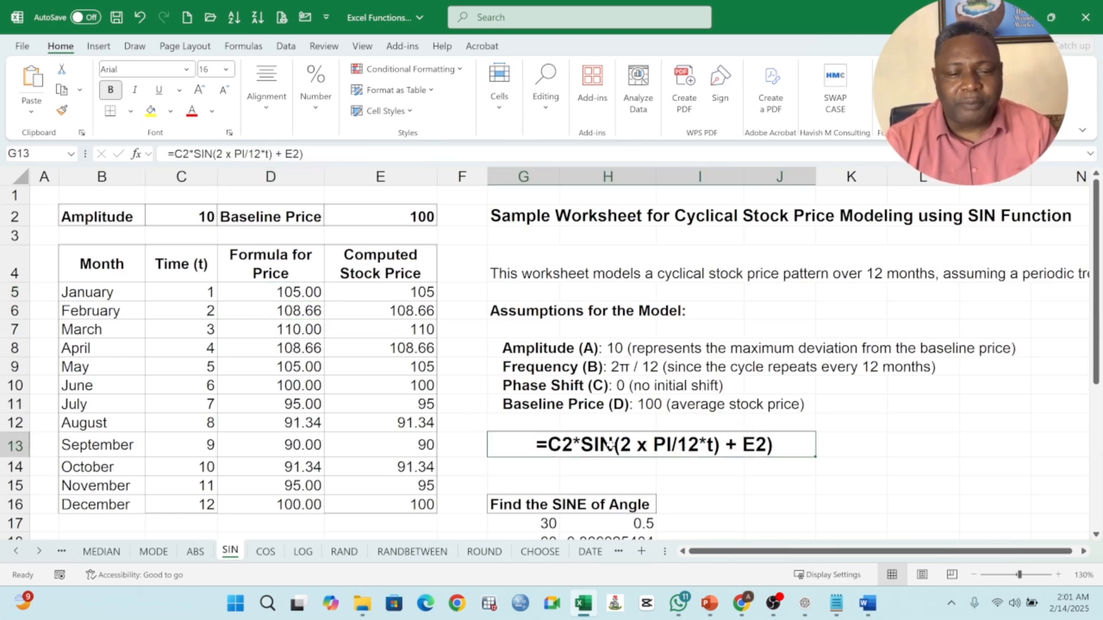
pyautogui.click(550, 349)
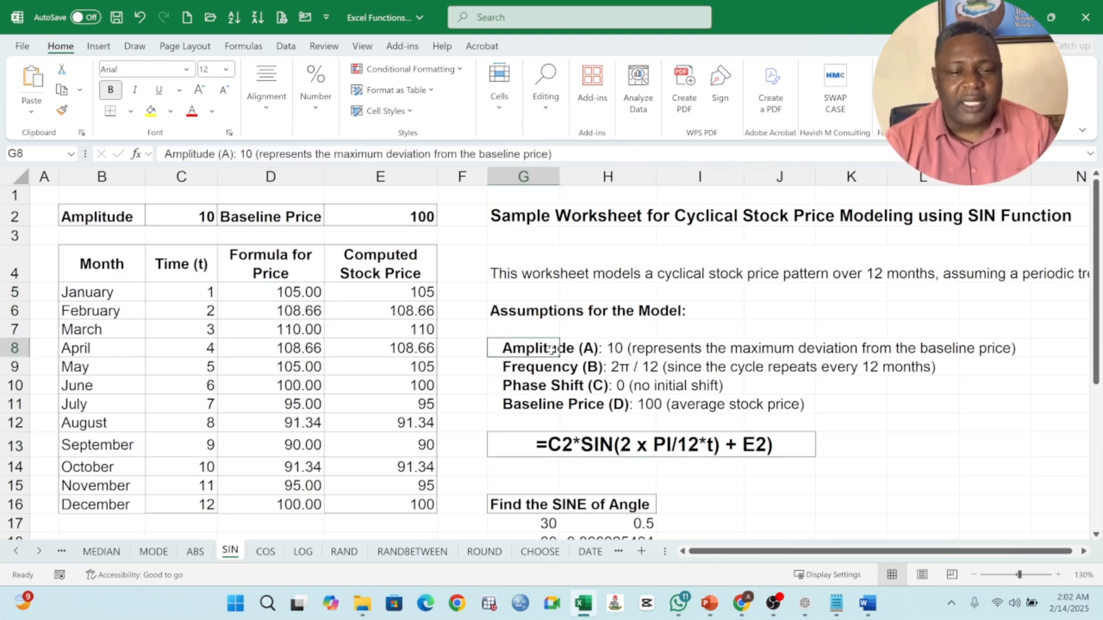
pyautogui.click(198, 217)
pyautogui.click(406, 216)
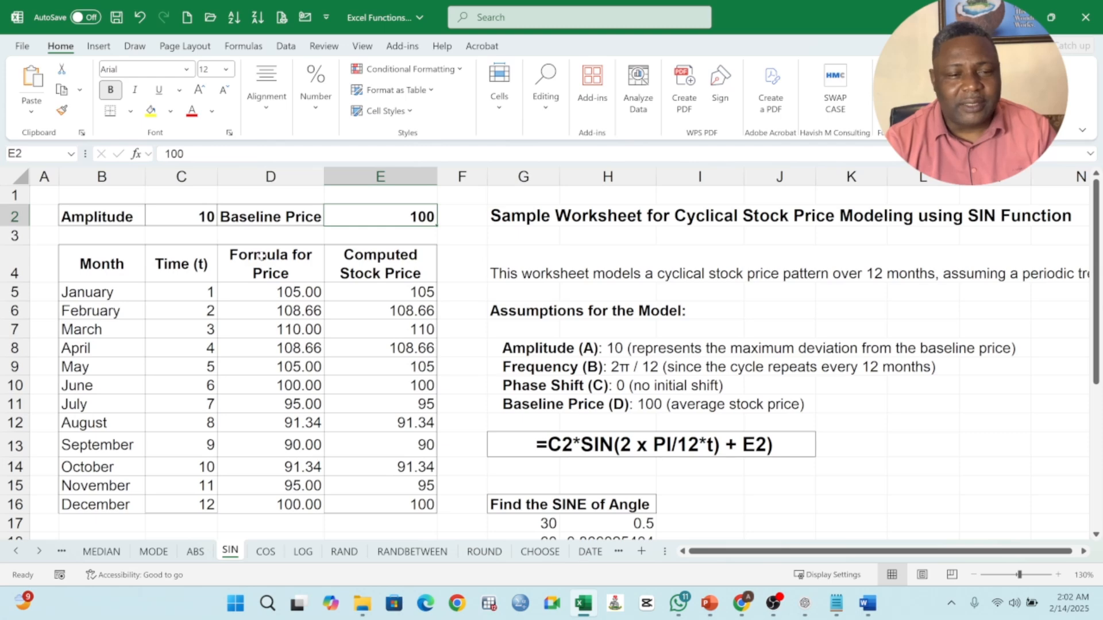
pyautogui.click(186, 218)
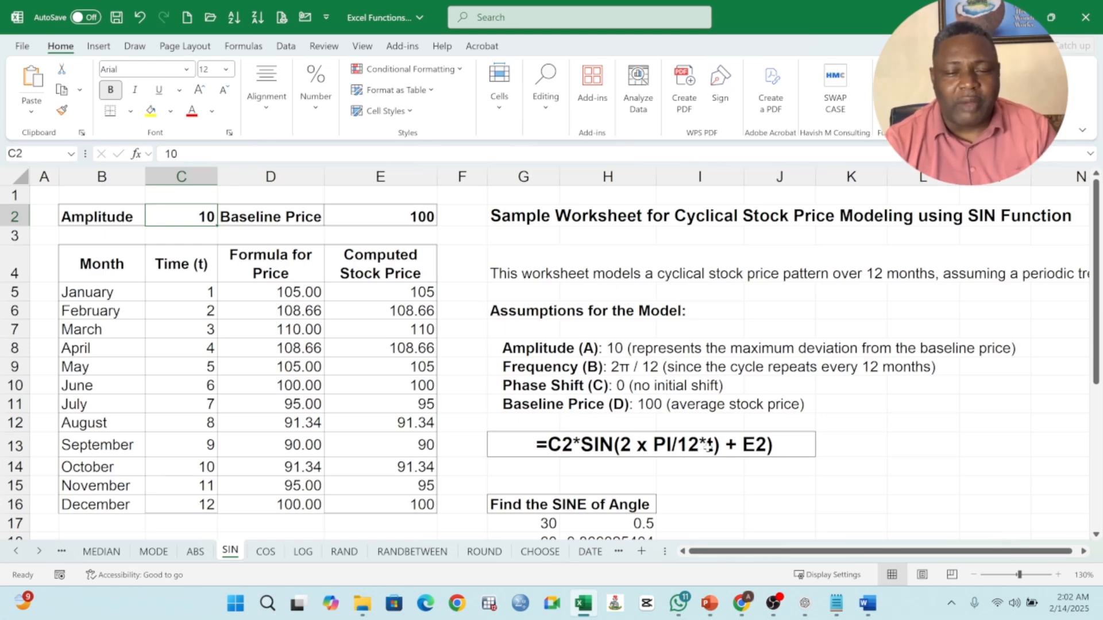
pyautogui.click(207, 294)
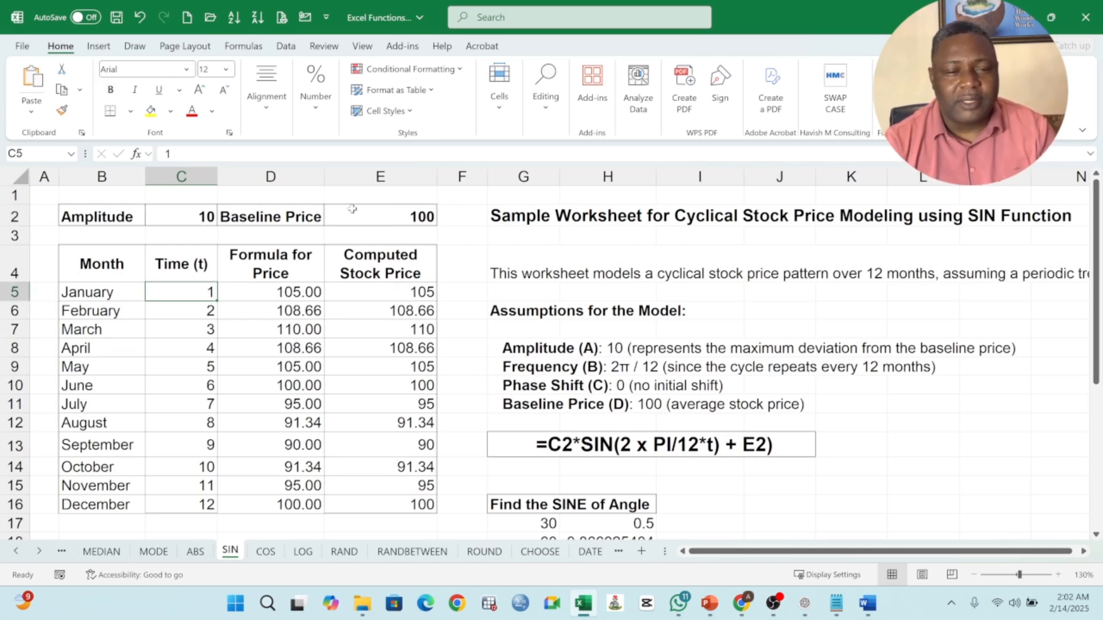
pyautogui.click(403, 217)
# Step: Inspect the formula in D5 from its SIN term through the baseline reference $E$2, leaving it as is
pyautogui.click(295, 292)
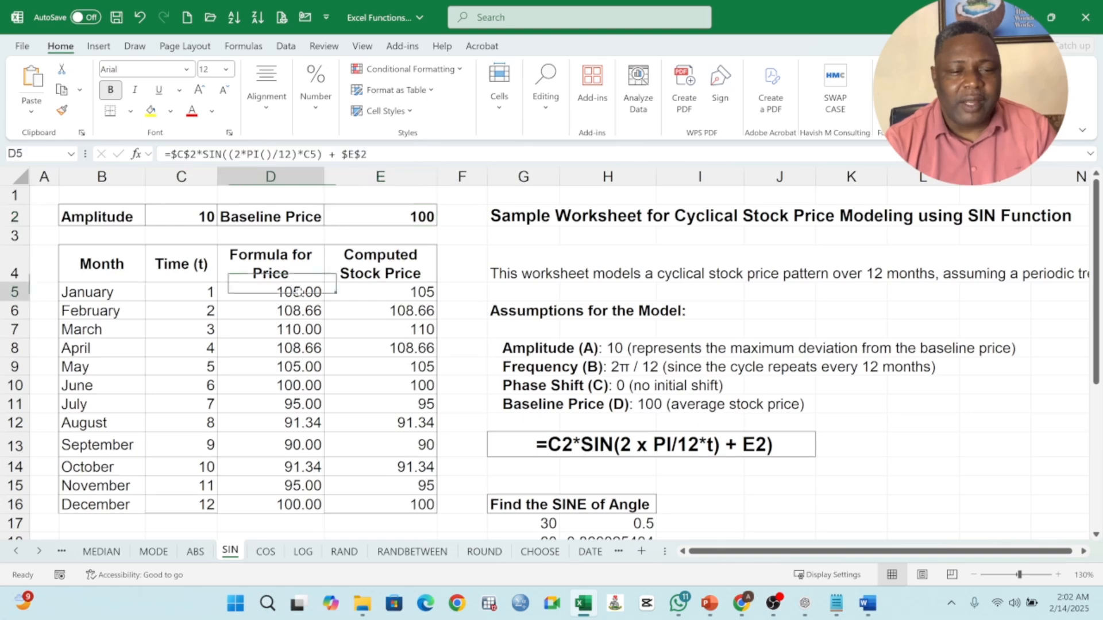
pyautogui.doubleClick(296, 292)
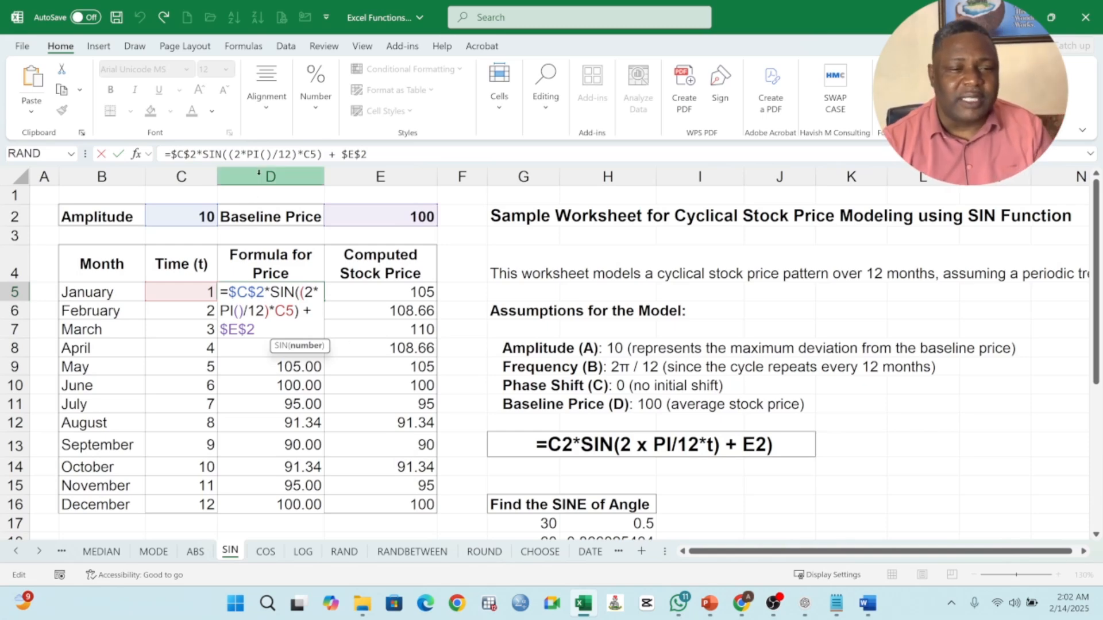
pyautogui.moveTo(203, 154); pyautogui.dragTo(367, 154)
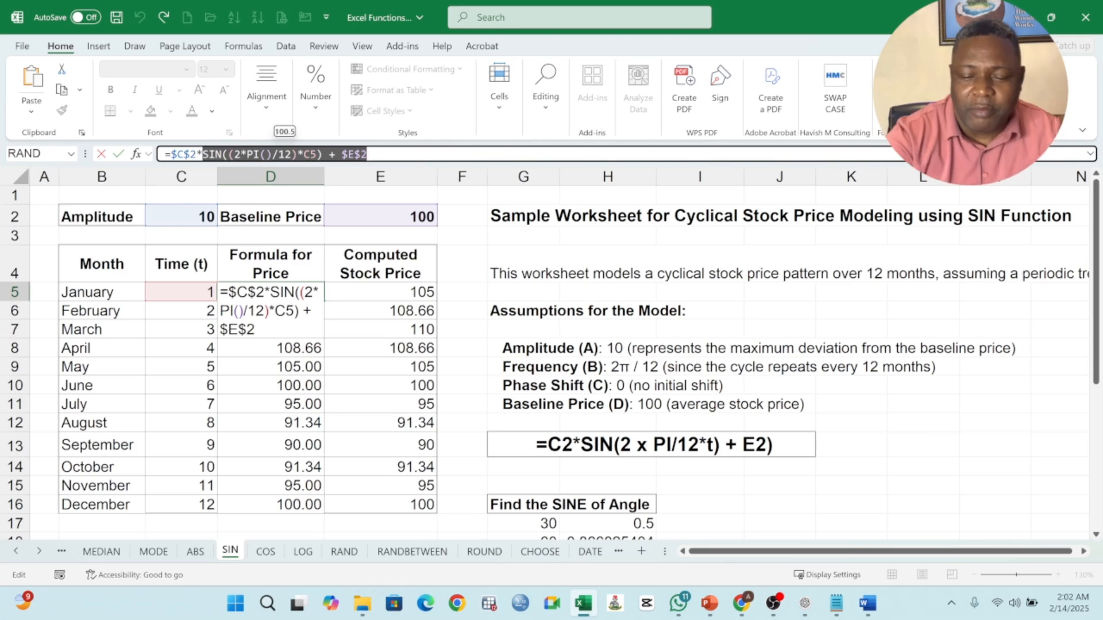
pyautogui.press('Return')
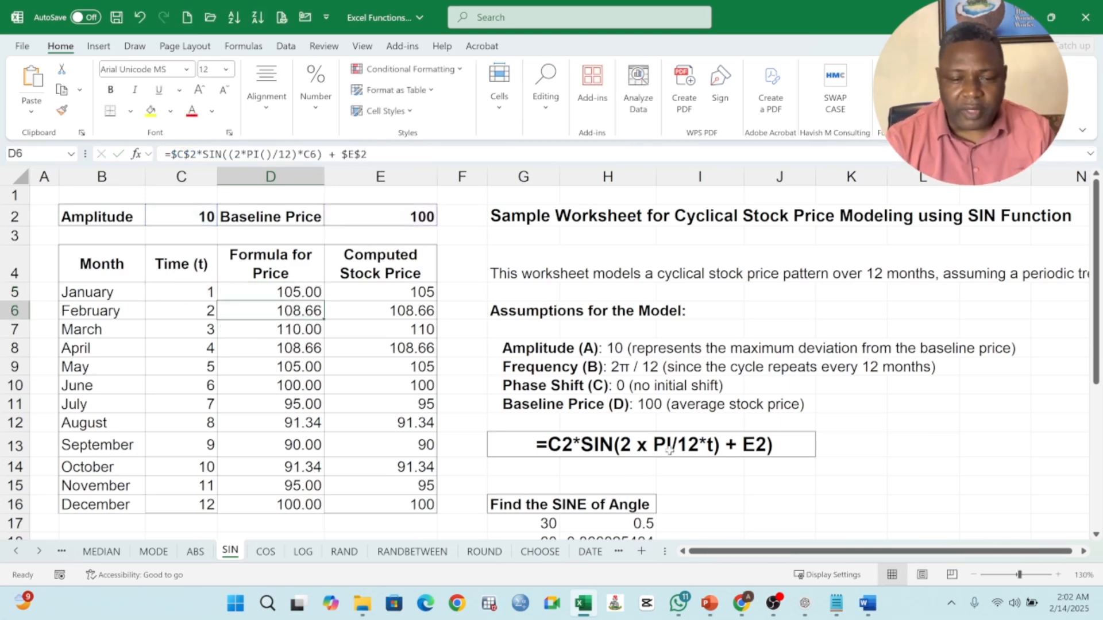
# Step: Inspect the nested SIN(RADIANS(G17)) formula in cell H17 for comparison with the price model
pyautogui.scroll(-2, 637, 459)
pyautogui.doubleClick(597, 412)
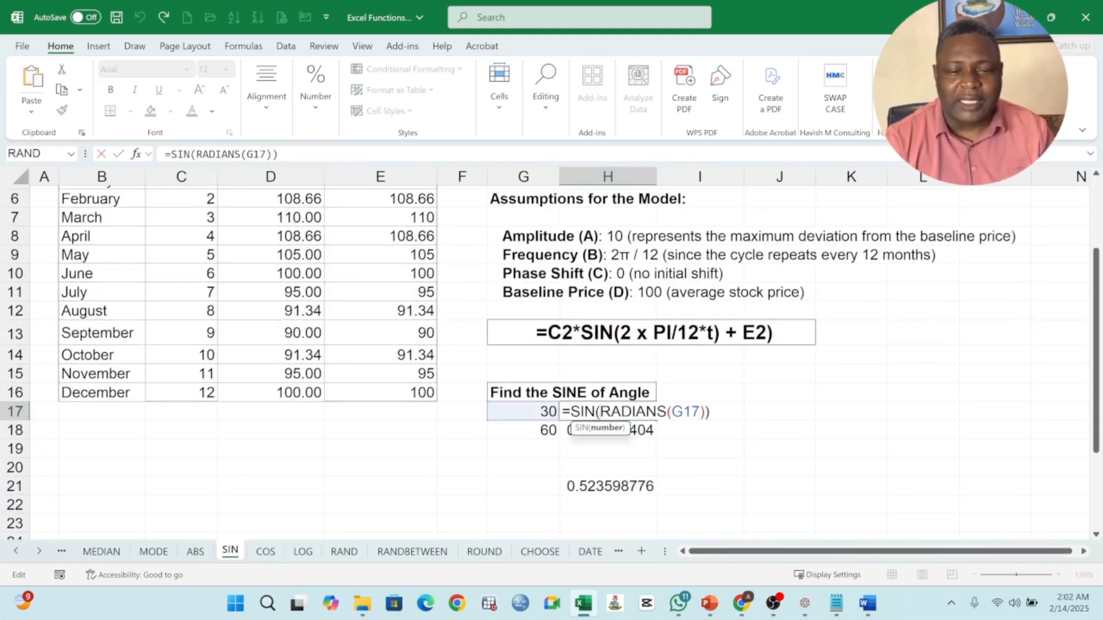
pyautogui.press('Return')
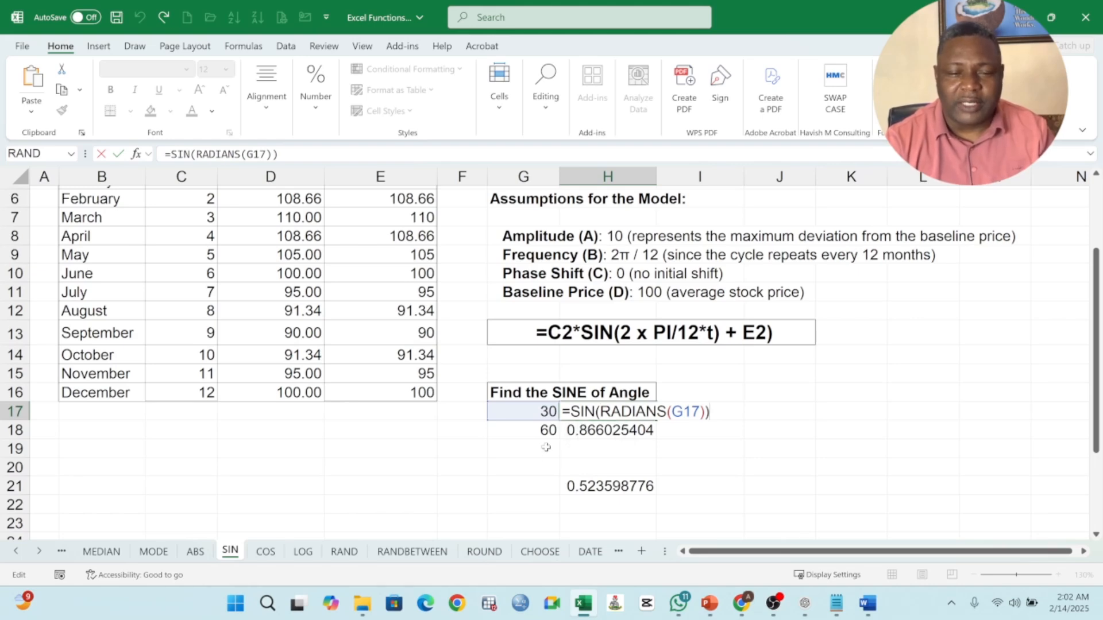
pyautogui.press('Return')
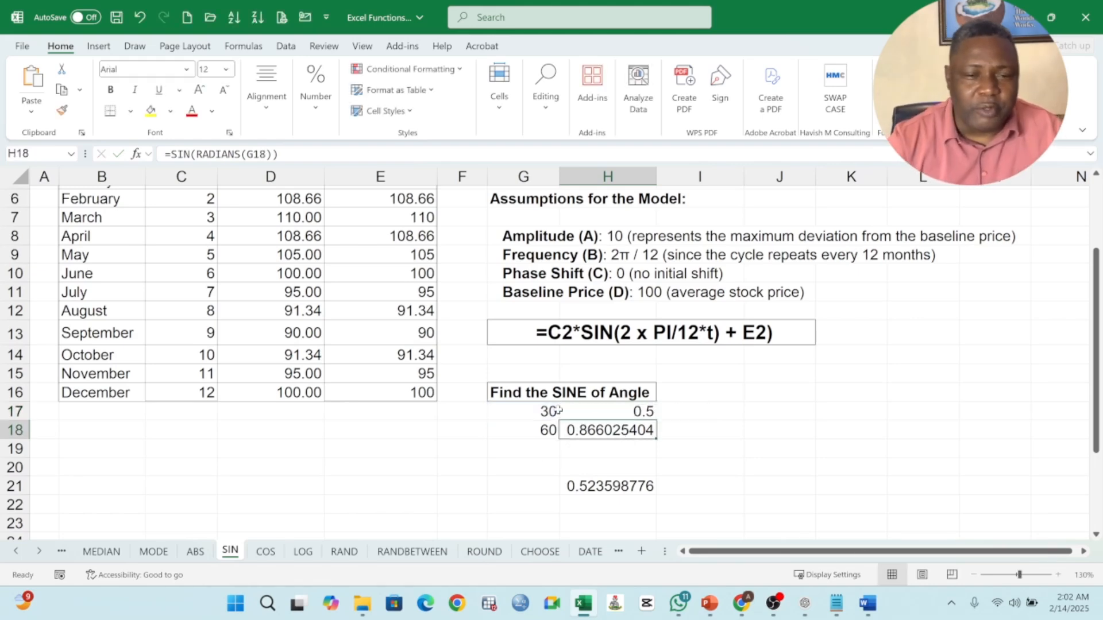
# Step: Return to the stock price table and recheck the January formula's cell references in D5
pyautogui.scroll(2, 626, 341)
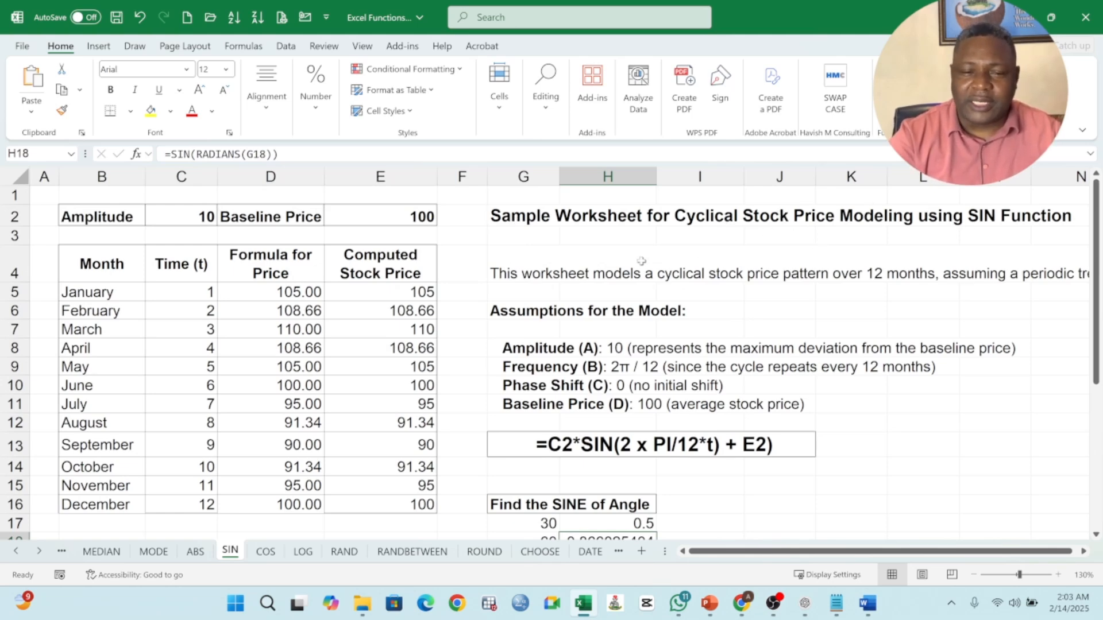
pyautogui.click(298, 295)
pyautogui.doubleClick(298, 295)
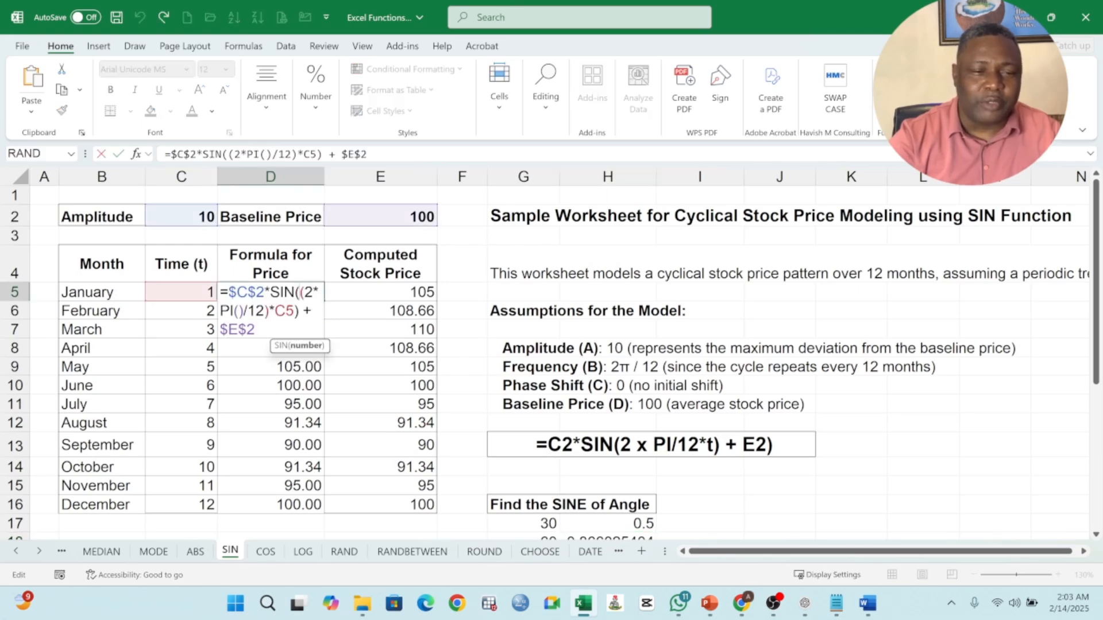
pyautogui.press('Return')
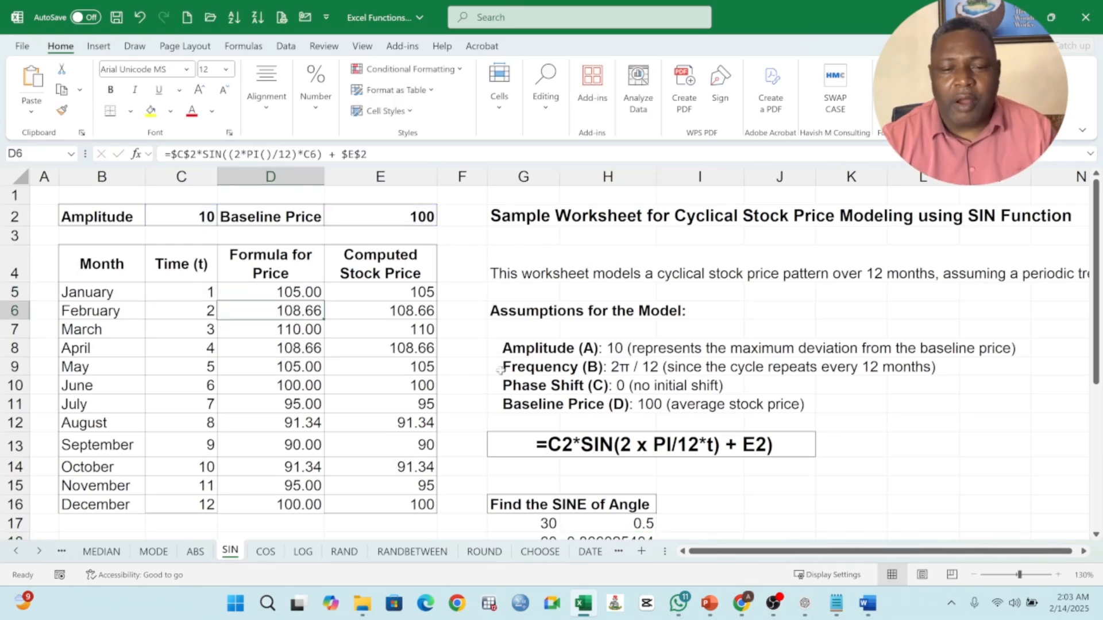